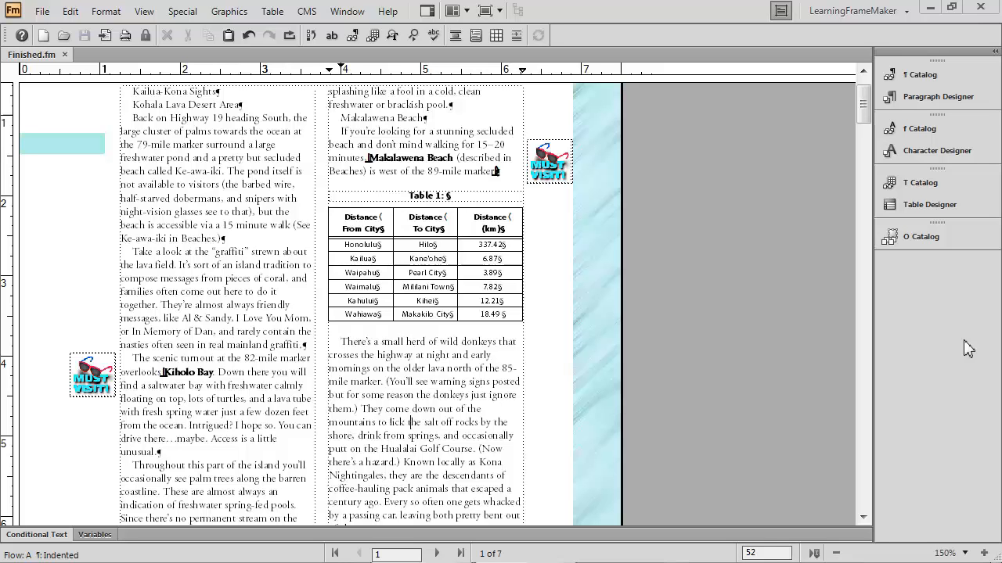
Step: Apply the ChapterName paragraph format to the "Kailua-Kona Sights" line
{"action": "left_click", "coordinate": [152, 92]}
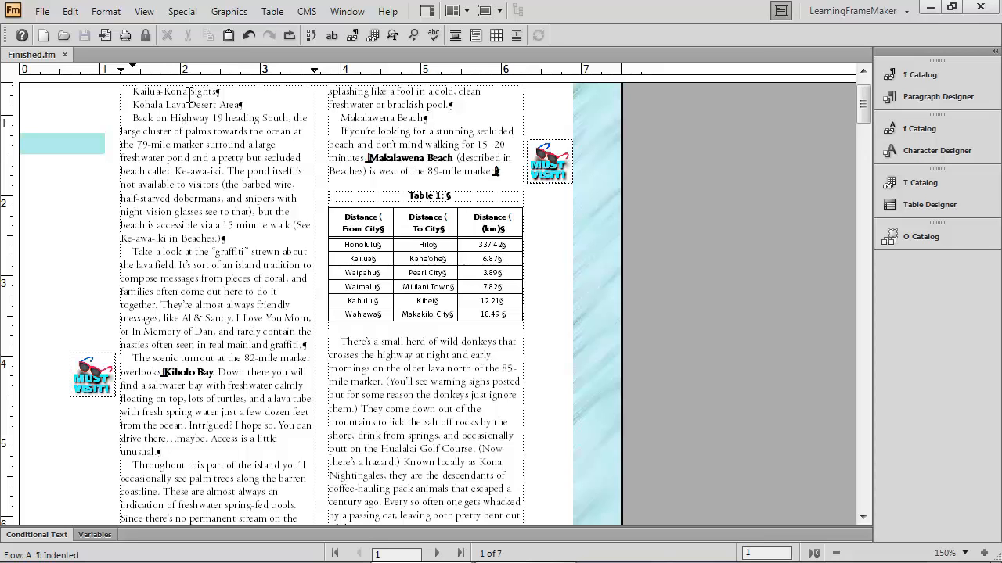
{"action": "left_click", "coordinate": [941, 79]}
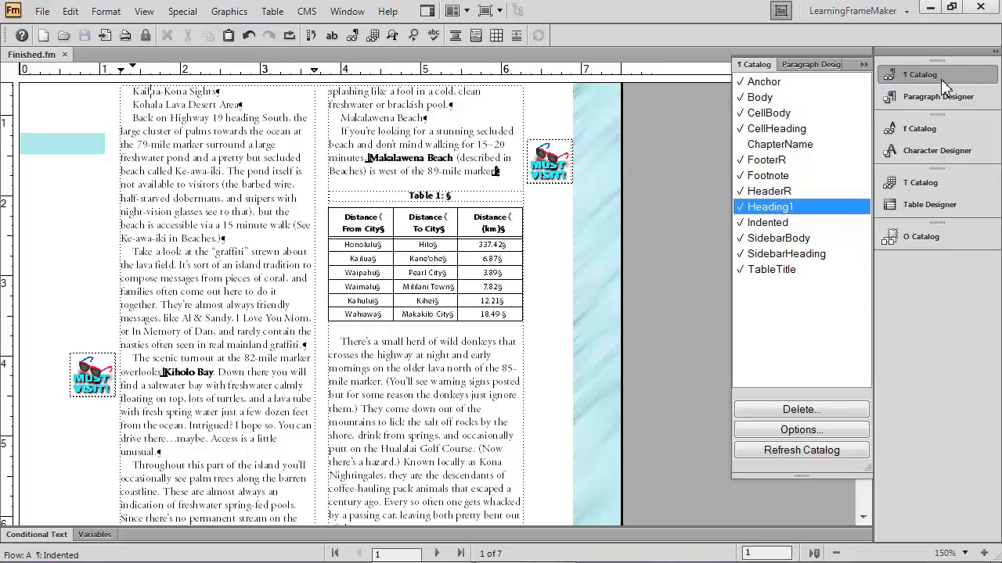
{"action": "left_click", "coordinate": [782, 144]}
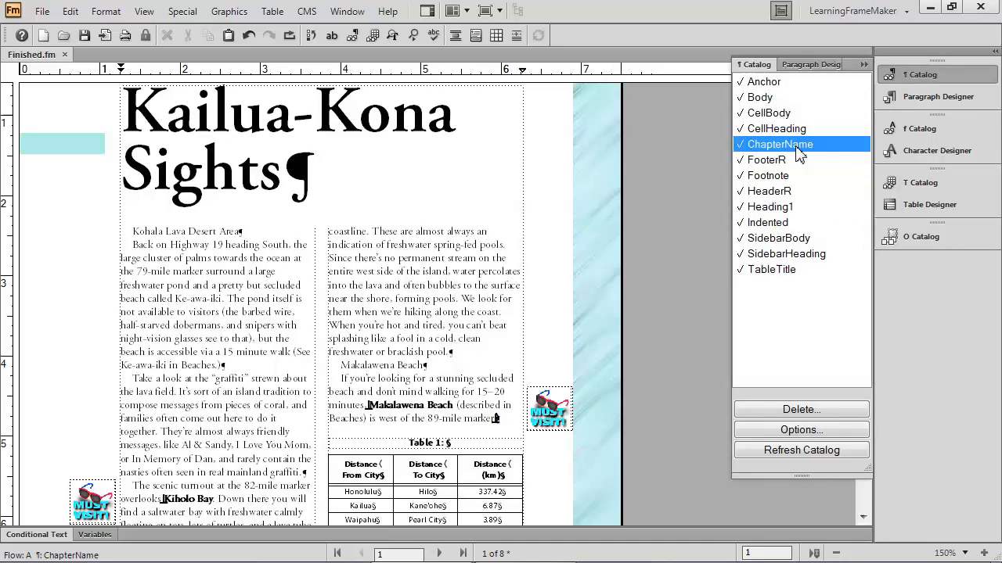
Step: Apply the Heading1 paragraph format to the "Kohala Lava Desert Area" and "Makalawena Beach" lines
{"action": "left_click", "coordinate": [196, 232]}
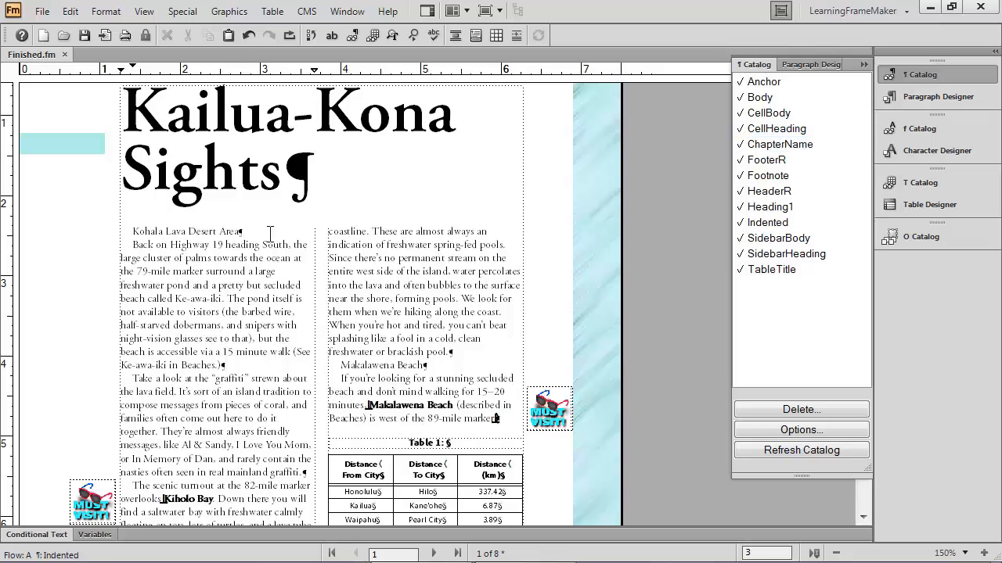
{"action": "left_click", "coordinate": [770, 207]}
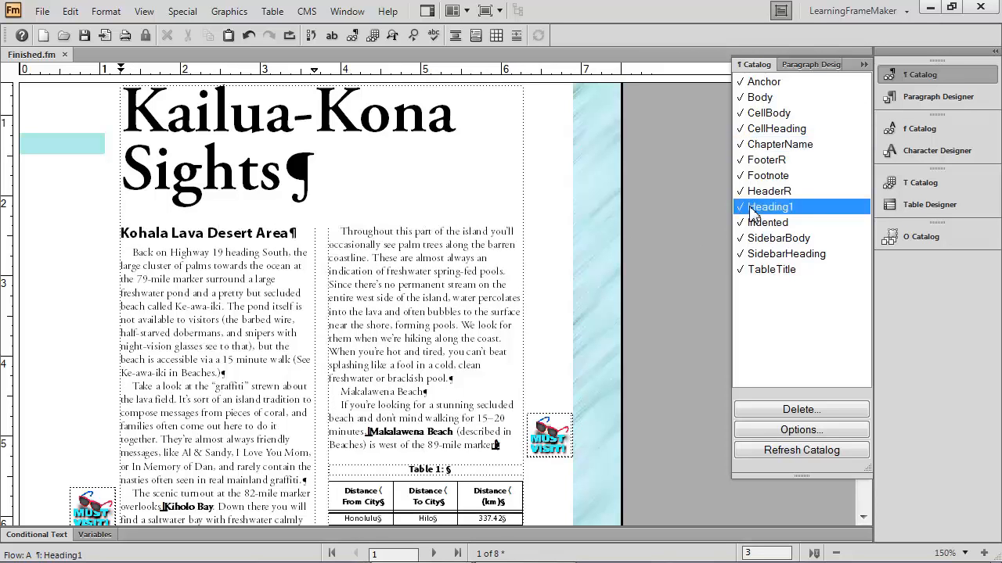
{"action": "left_click", "coordinate": [382, 395]}
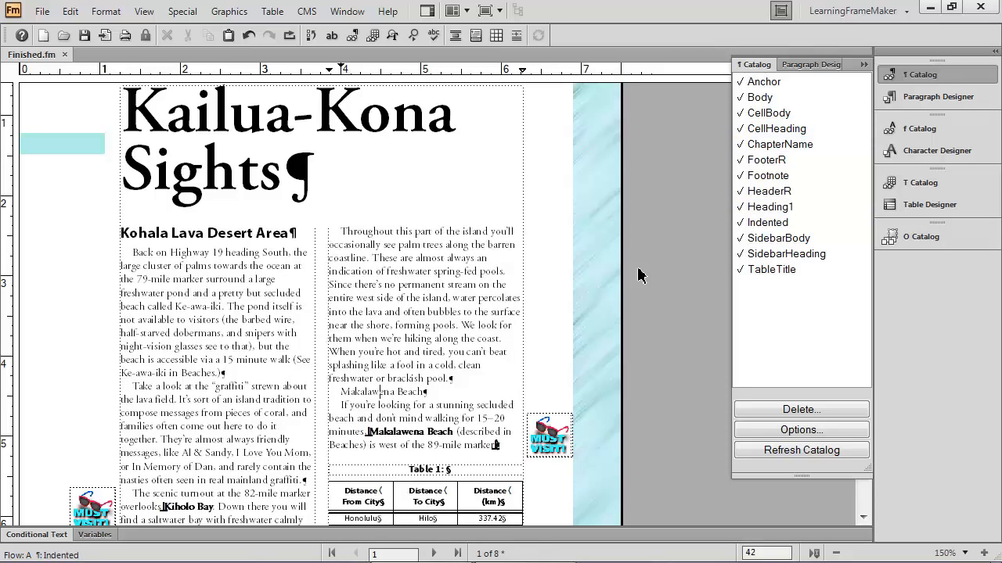
{"action": "left_click", "coordinate": [760, 208]}
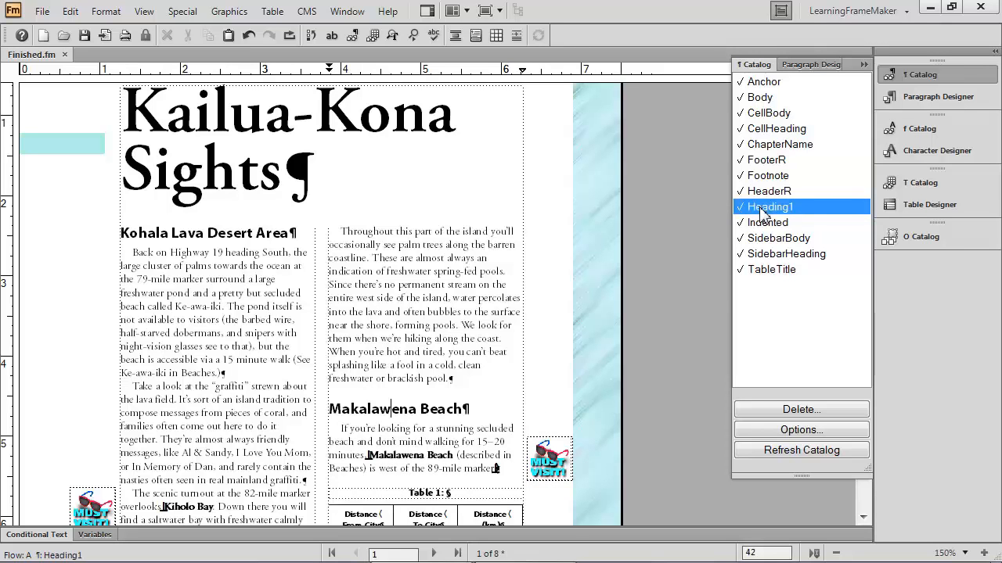
Step: Refresh the paragraph catalog and review its options for which formats are listed, without changing them
{"action": "left_click", "coordinate": [780, 449]}
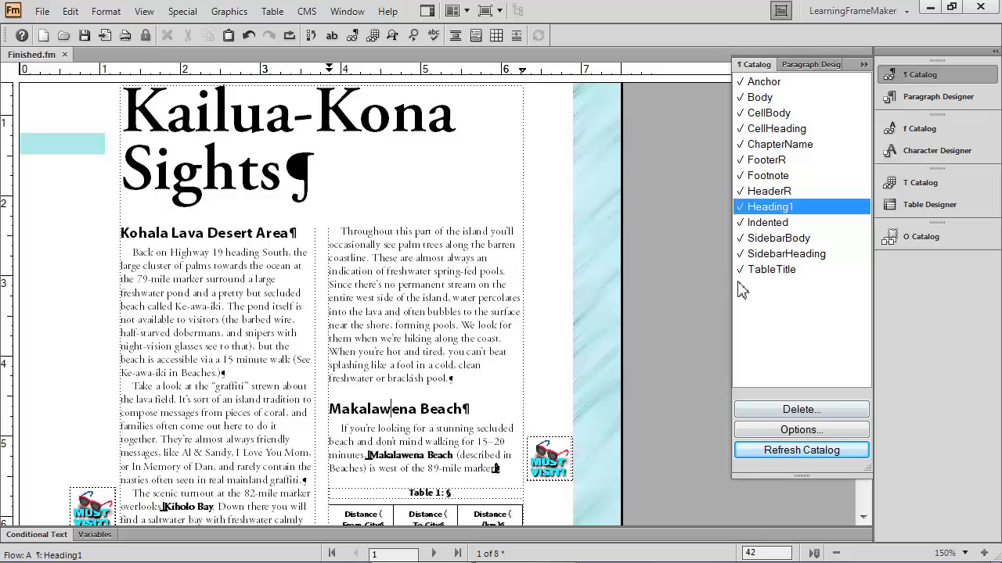
{"action": "left_click", "coordinate": [785, 432]}
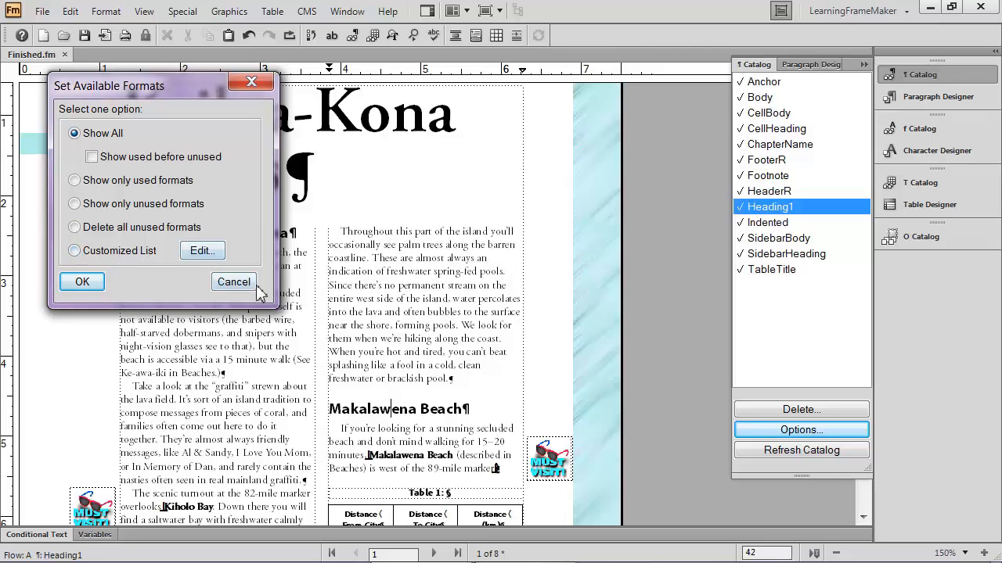
{"action": "left_click", "coordinate": [232, 281]}
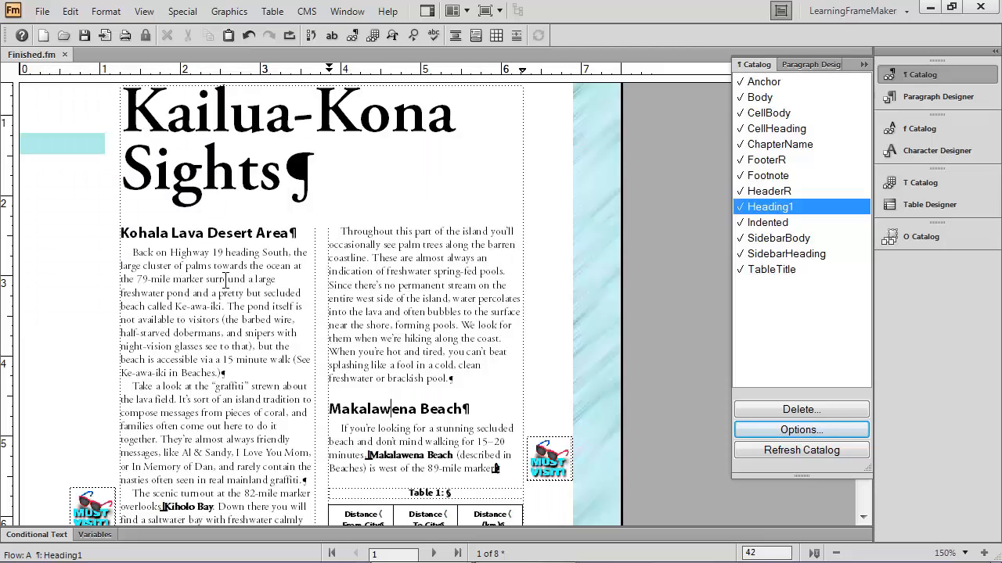
Step: Set the Heading1 paragraph format's color to Hawaiian blue and update all paragraphs that use it
{"action": "left_click", "coordinate": [226, 237]}
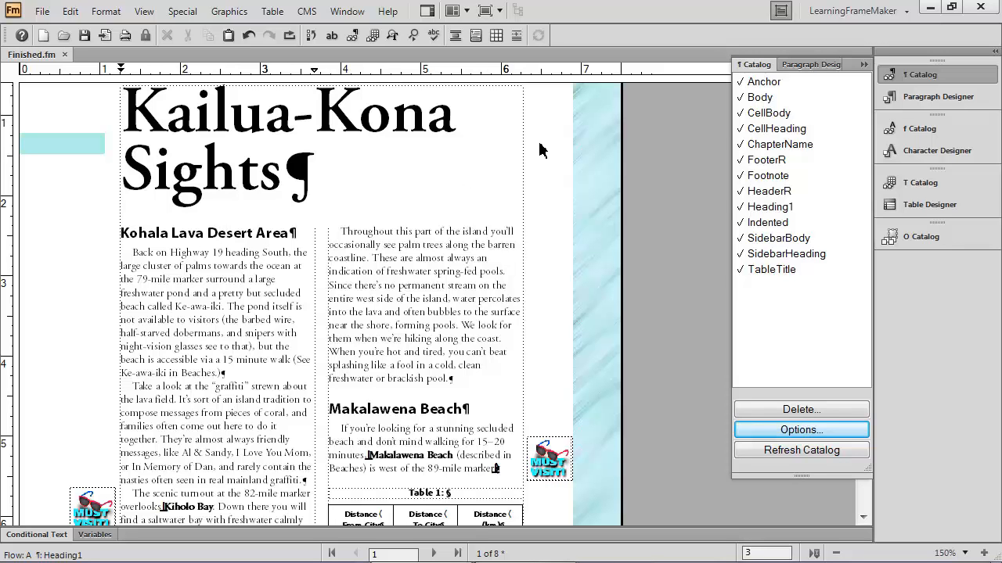
{"action": "left_click", "coordinate": [803, 67]}
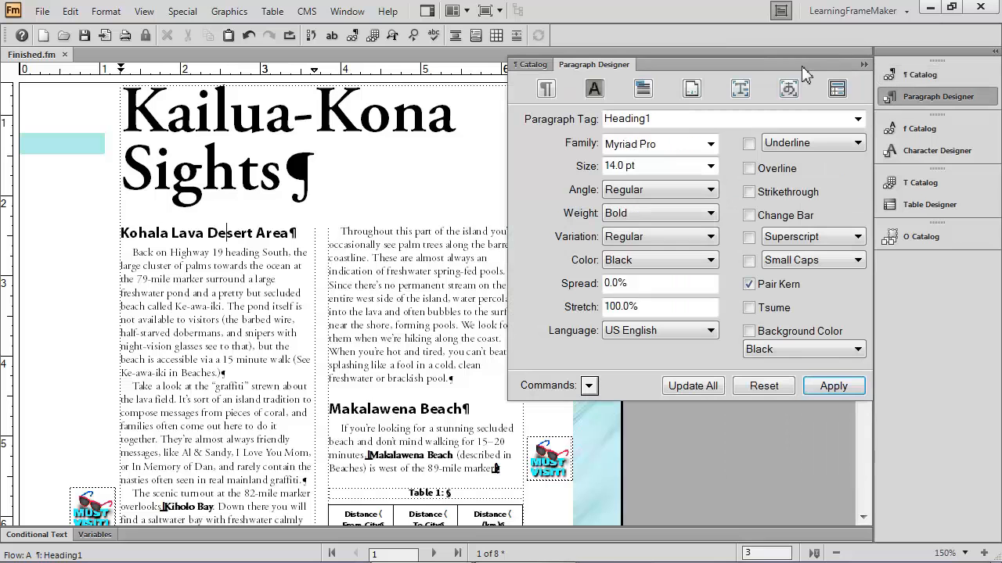
{"action": "left_click", "coordinate": [653, 117]}
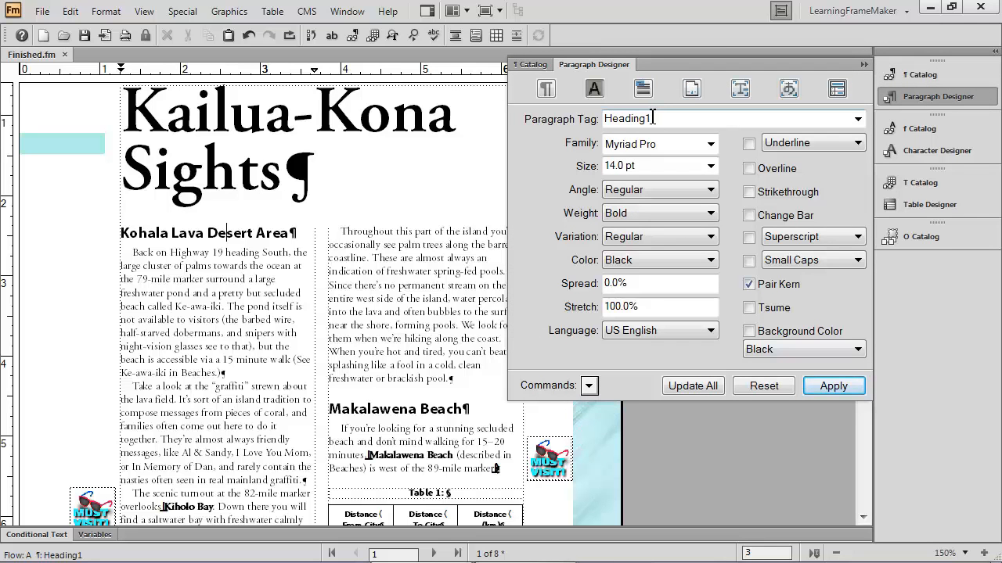
{"action": "left_click", "coordinate": [645, 262]}
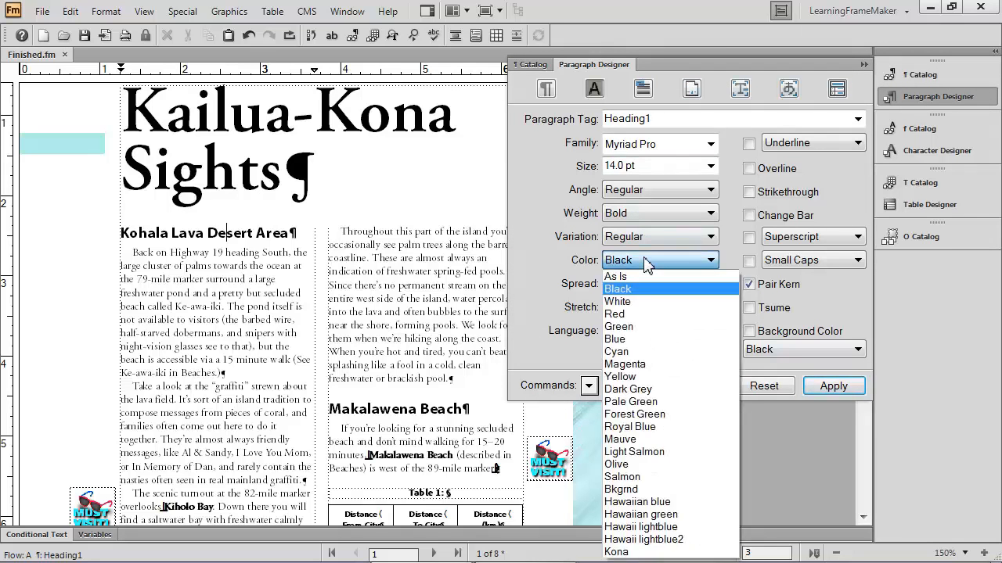
{"action": "left_click", "coordinate": [655, 502]}
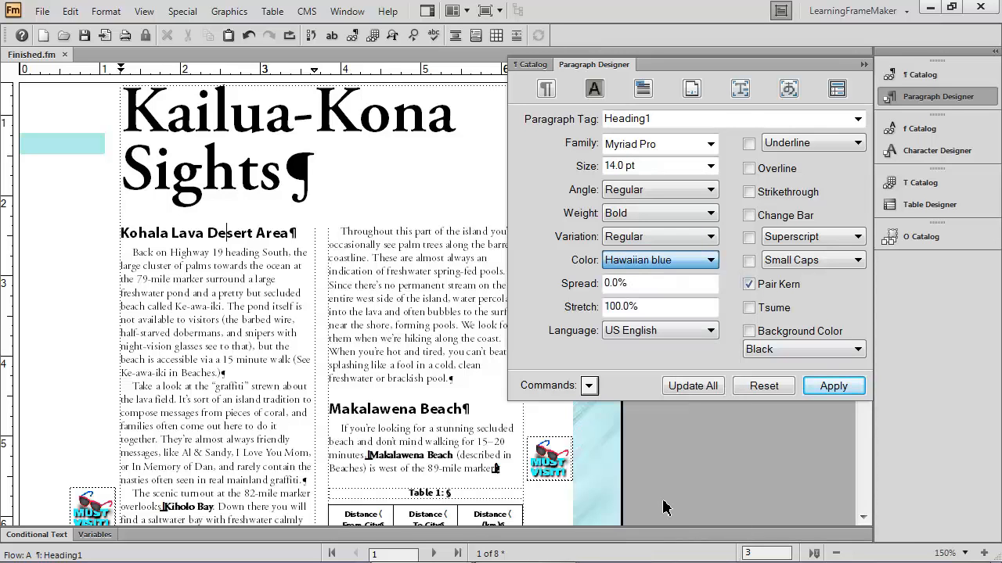
{"action": "left_click", "coordinate": [684, 386]}
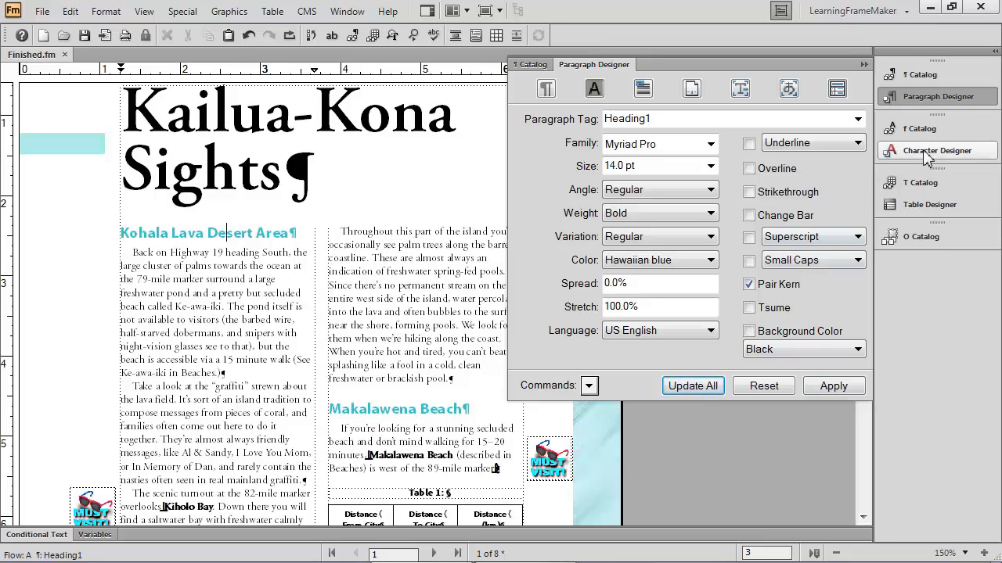
{"action": "left_click", "coordinate": [930, 77]}
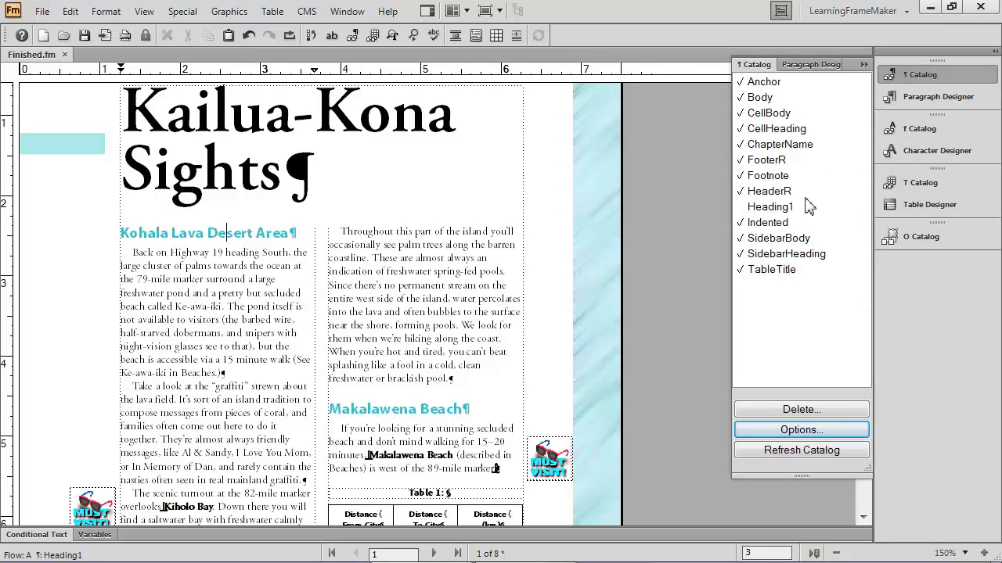
{"action": "left_click", "coordinate": [803, 64]}
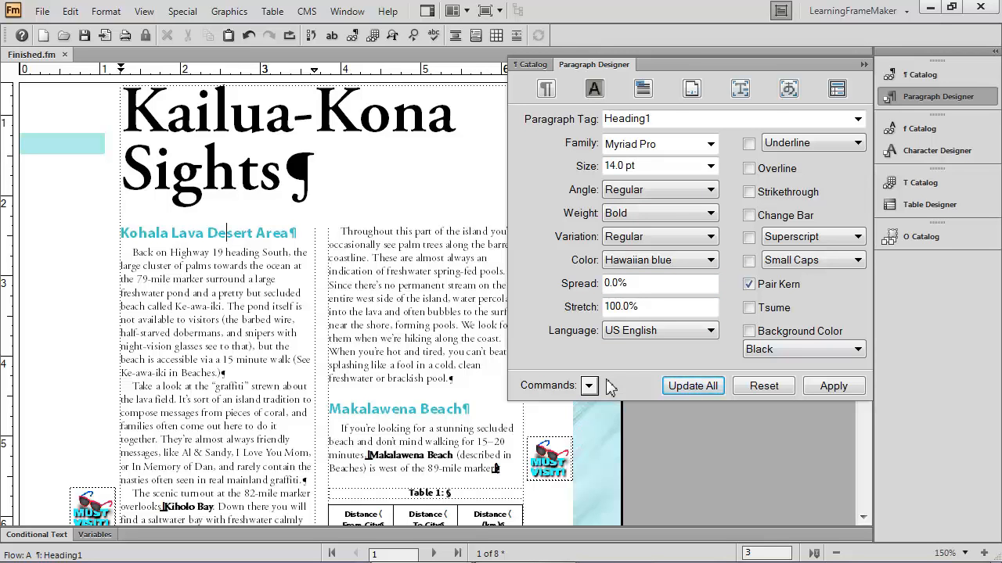
{"action": "left_click", "coordinate": [864, 63]}
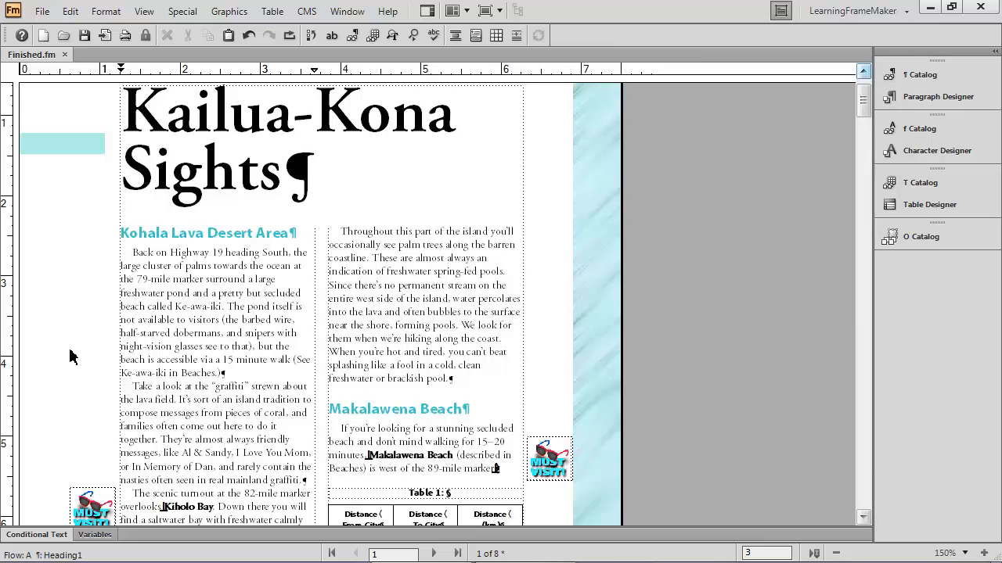
Step: Apply the Emphasis character format to "Hualalai Golf Course" in the donkey paragraph on page 2
{"action": "scroll", "coordinate": [124, 366], "scroll_direction": "down", "scroll_amount": 6}
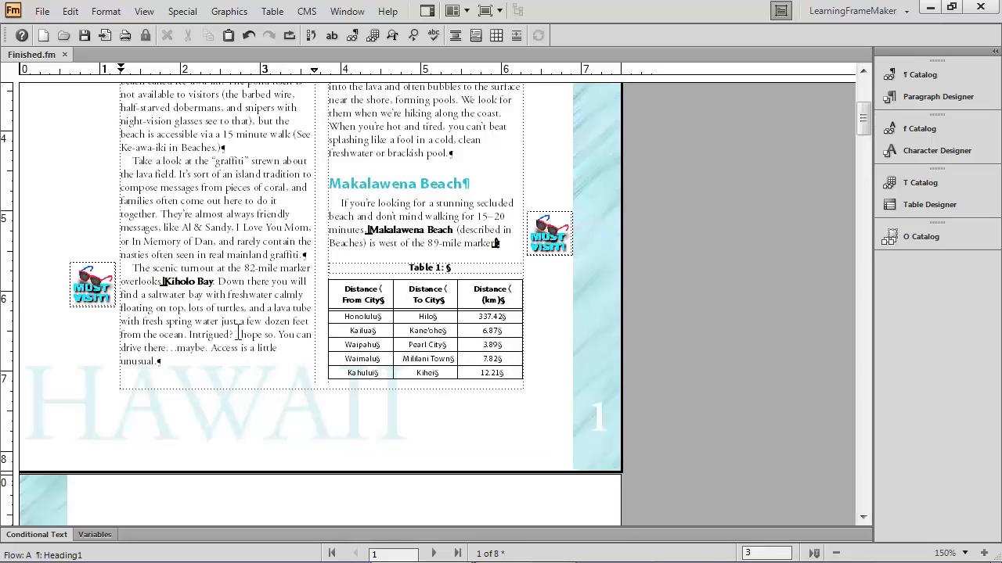
{"action": "scroll", "coordinate": [239, 331], "scroll_direction": "down", "scroll_amount": 6}
{"action": "scroll", "coordinate": [238, 331], "scroll_direction": "down", "scroll_amount": 4}
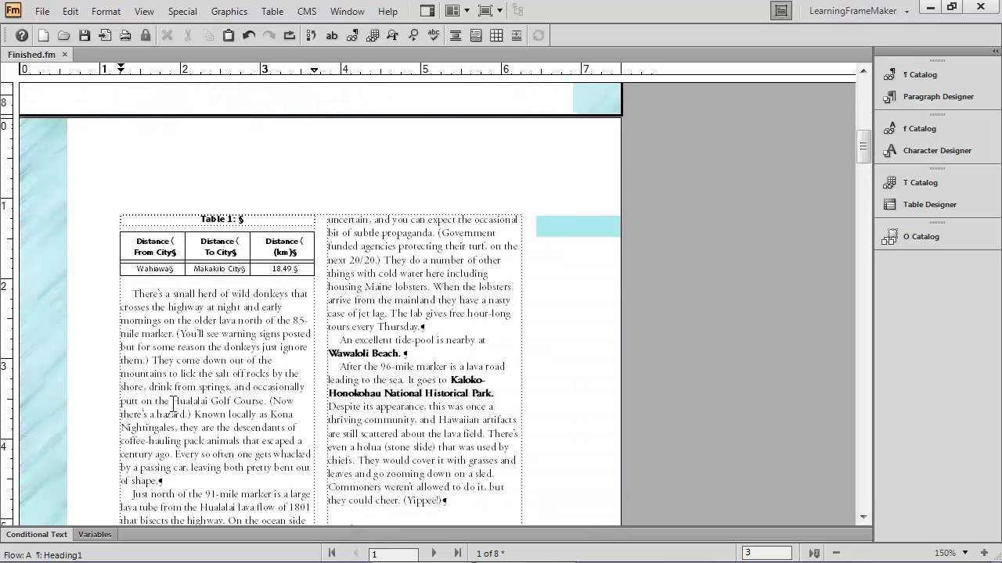
{"action": "left_click_drag", "start_coordinate": [172, 402], "coordinate": [267, 402]}
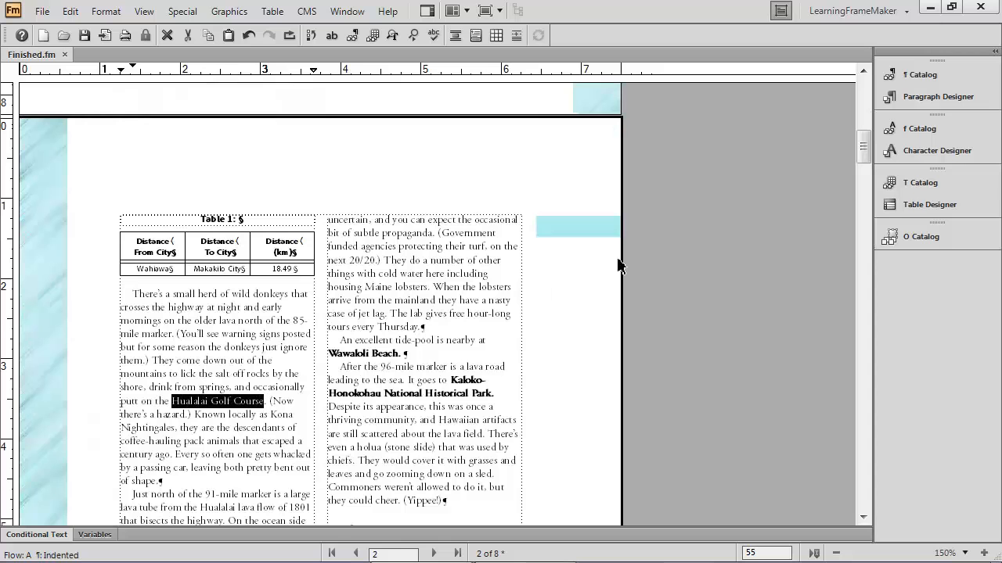
{"action": "left_click", "coordinate": [896, 130]}
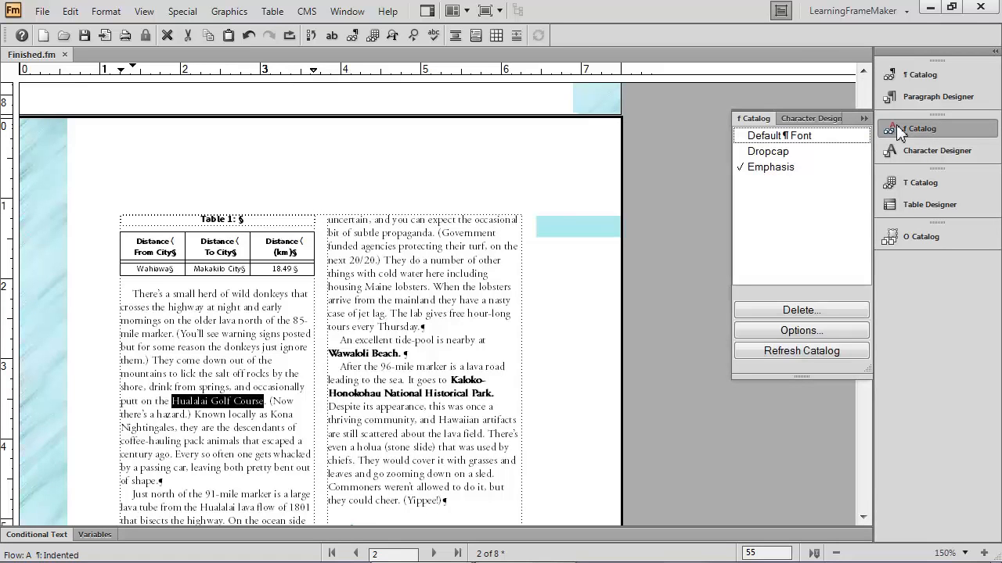
{"action": "left_click", "coordinate": [775, 168]}
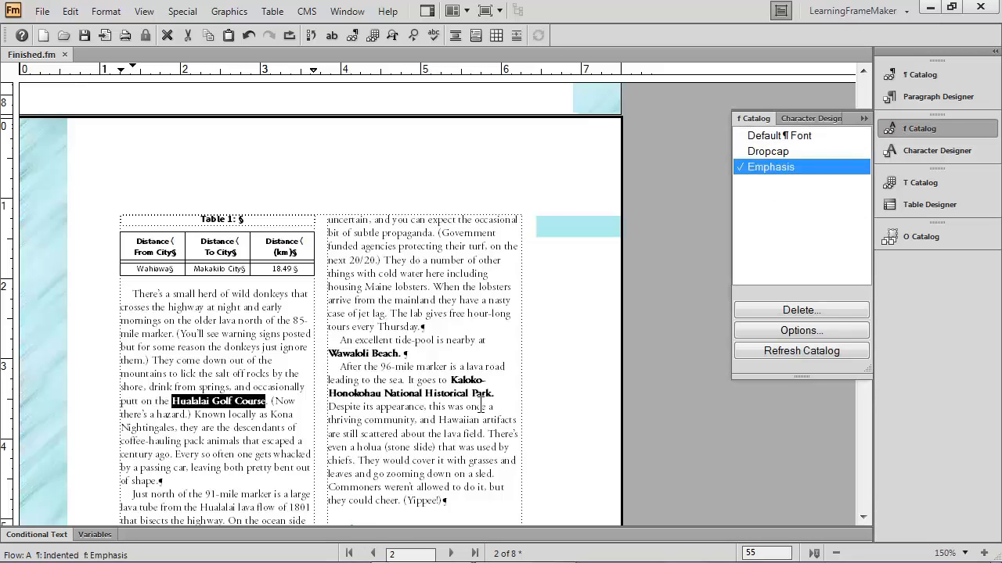
{"action": "left_click", "coordinate": [261, 406]}
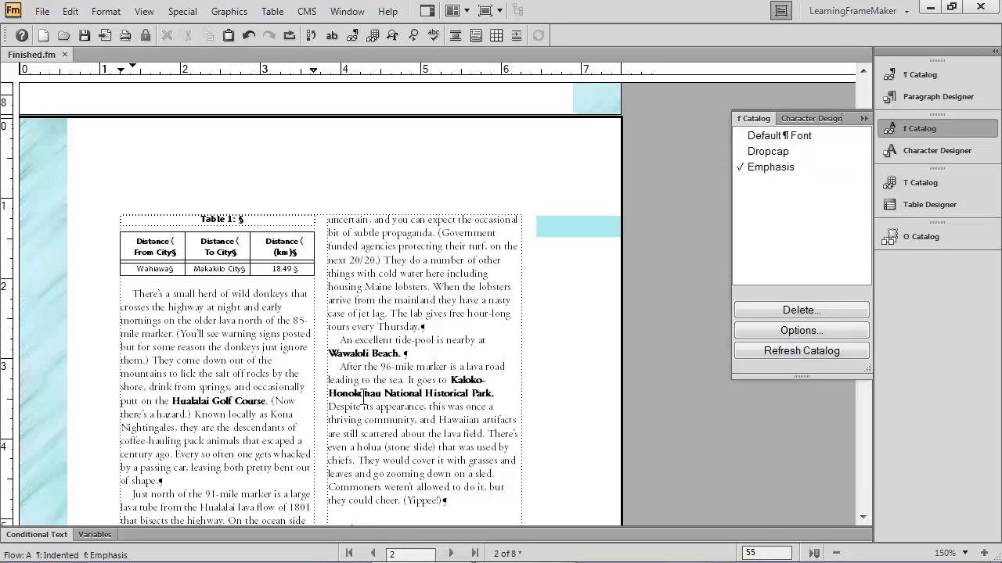
Step: Set the Emphasis character format's color to Hawaiian blue from the "Kiholo Bay" text and update all text that uses it
{"action": "scroll", "coordinate": [363, 398], "scroll_direction": "up", "scroll_amount": 5}
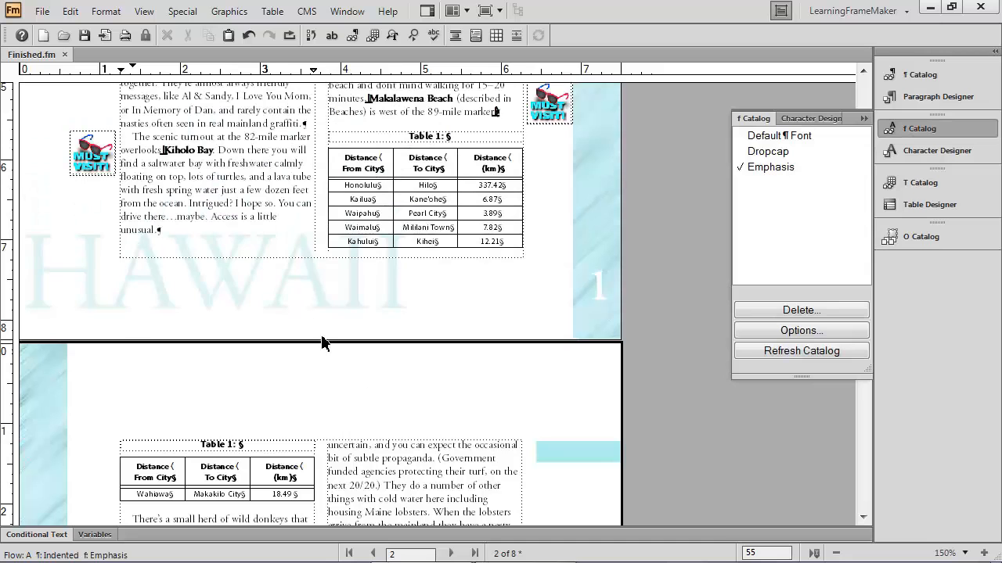
{"action": "left_click", "coordinate": [186, 155]}
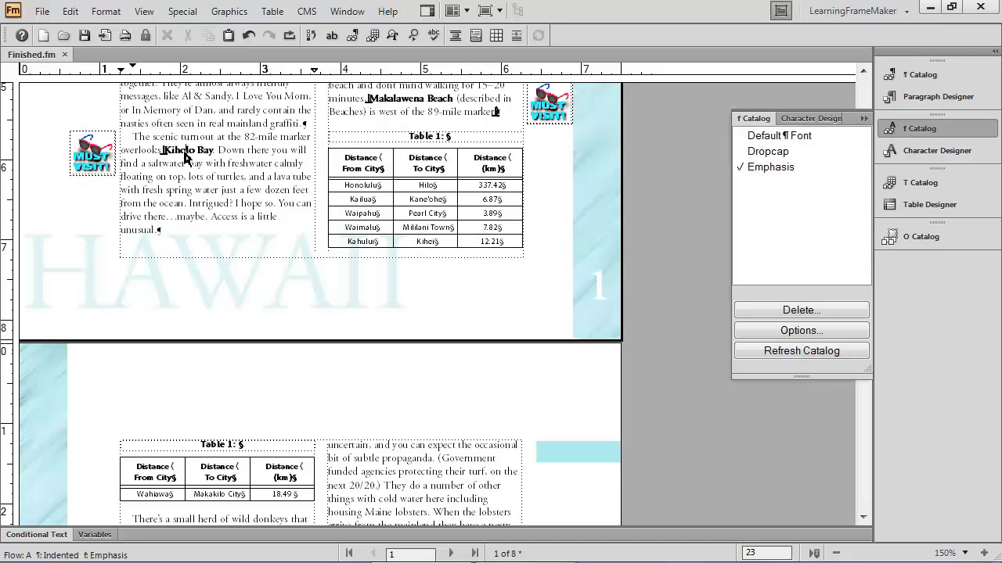
{"action": "left_click", "coordinate": [951, 153]}
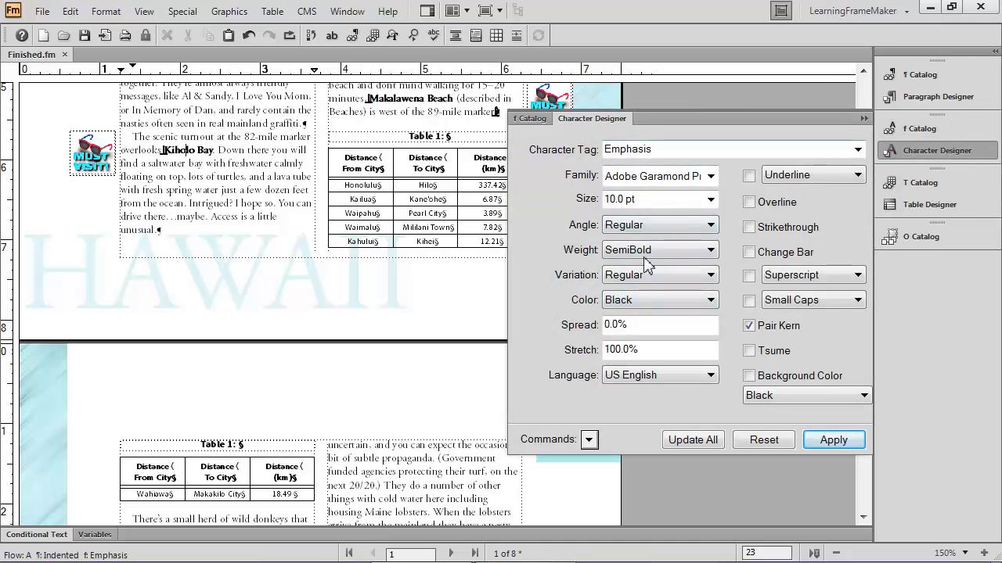
{"action": "left_click", "coordinate": [640, 307]}
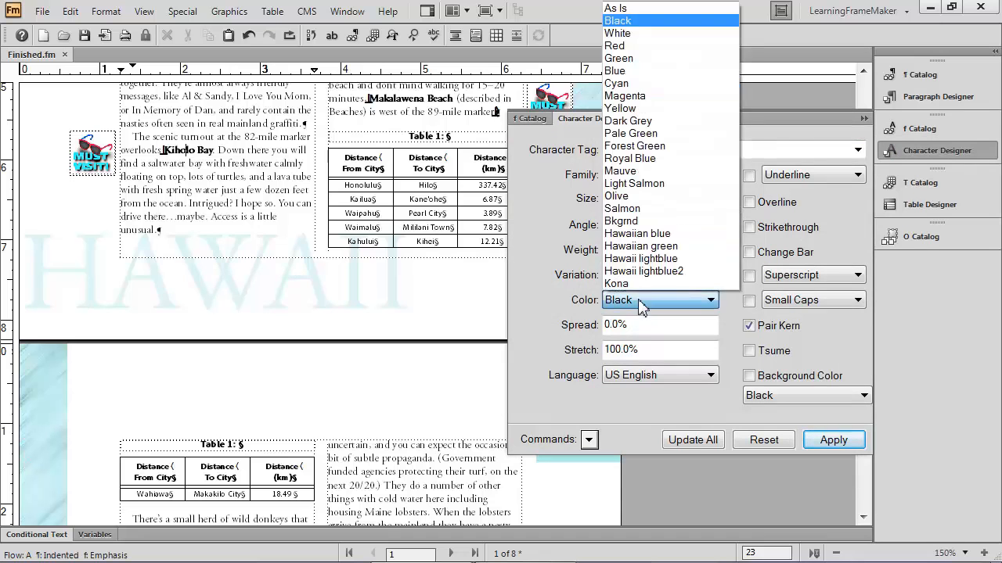
{"action": "left_click", "coordinate": [642, 249]}
{"action": "left_click", "coordinate": [687, 443]}
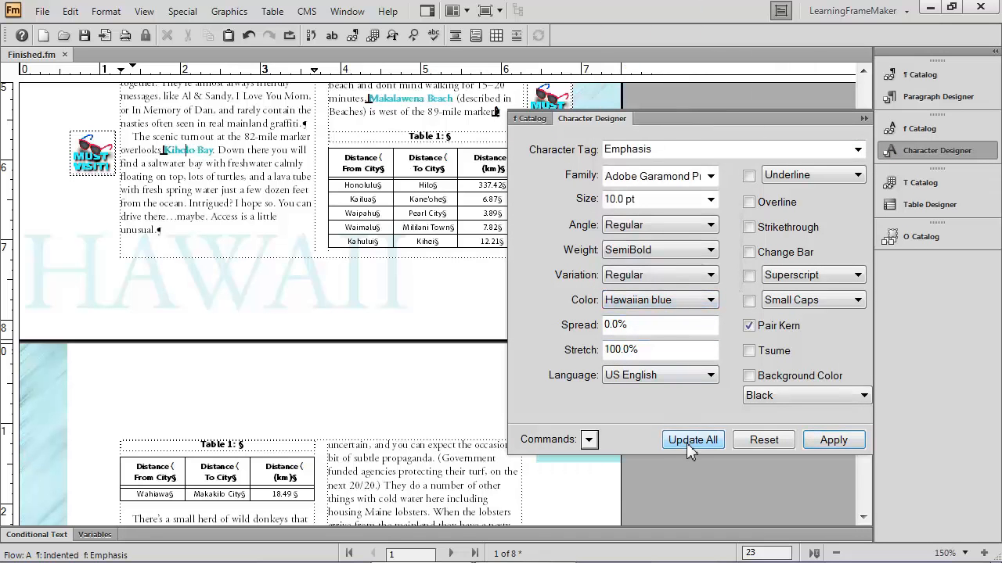
{"action": "left_click", "coordinate": [398, 435]}
{"action": "scroll", "coordinate": [398, 435], "scroll_direction": "down", "scroll_amount": 5}
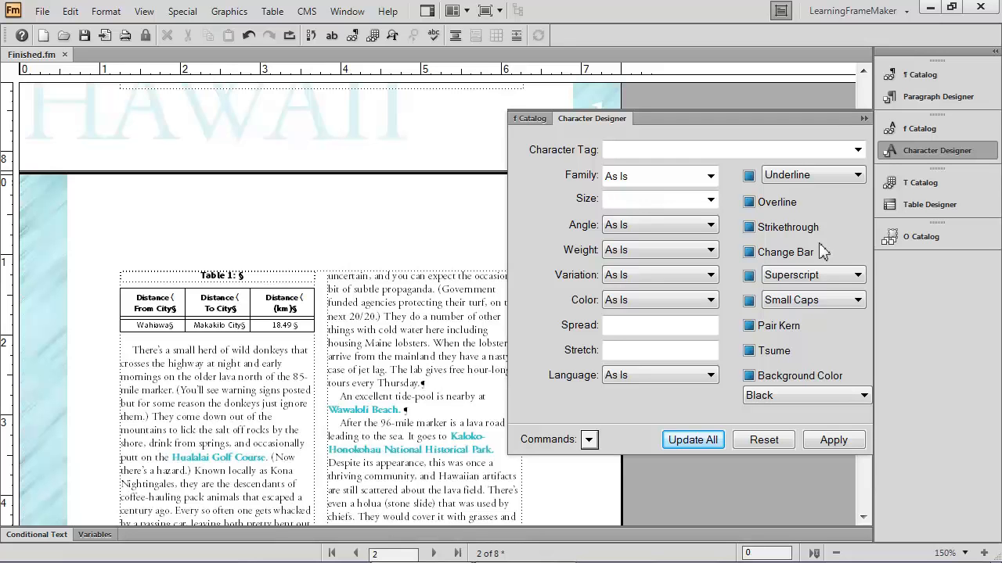
{"action": "left_click", "coordinate": [865, 116]}
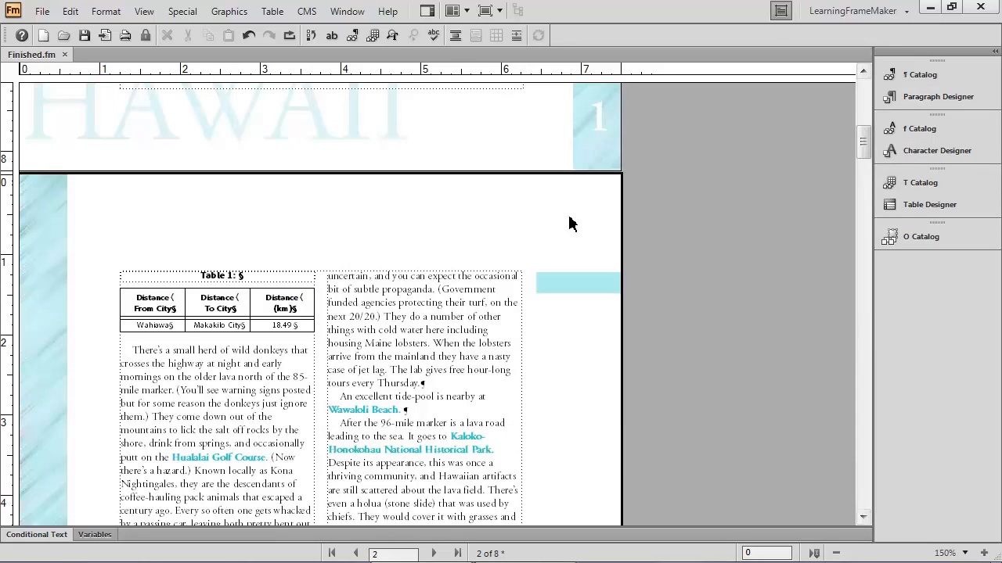
Step: Try the Format B table format on the distance table on page 1, and settle on the DistanceTbl format
{"action": "scroll", "coordinate": [570, 224], "scroll_direction": "up", "scroll_amount": 4}
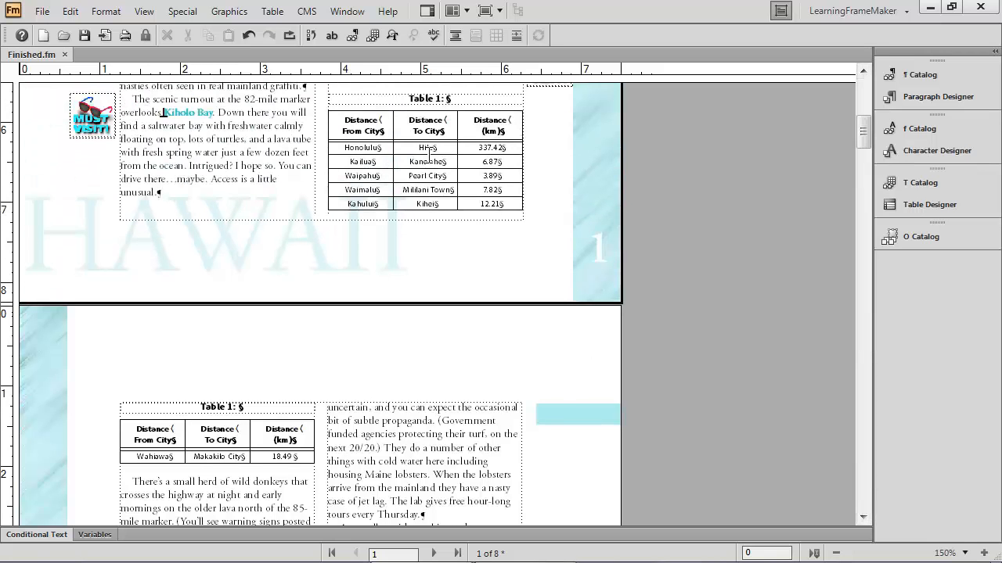
{"action": "left_click", "coordinate": [429, 154]}
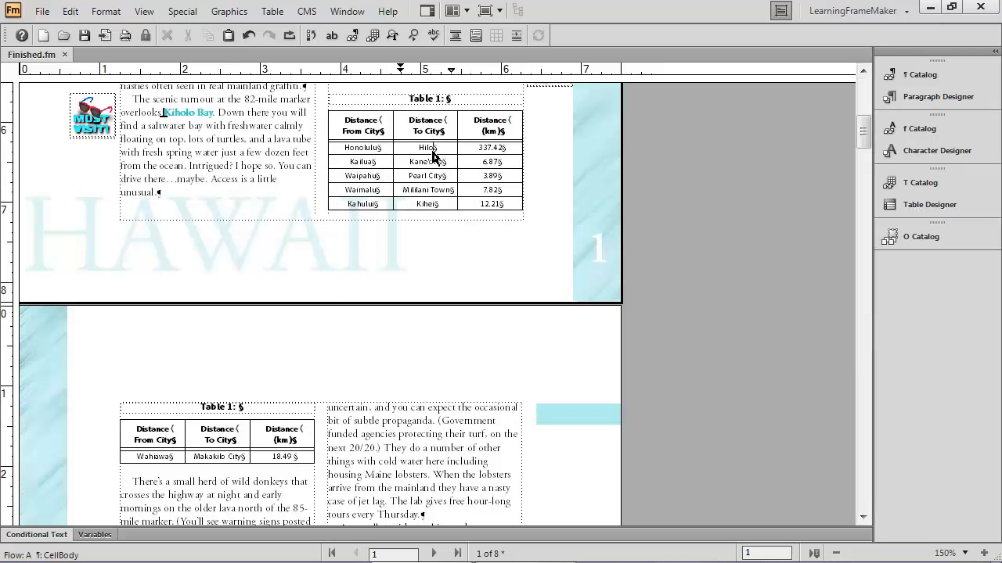
{"action": "left_click", "coordinate": [922, 185]}
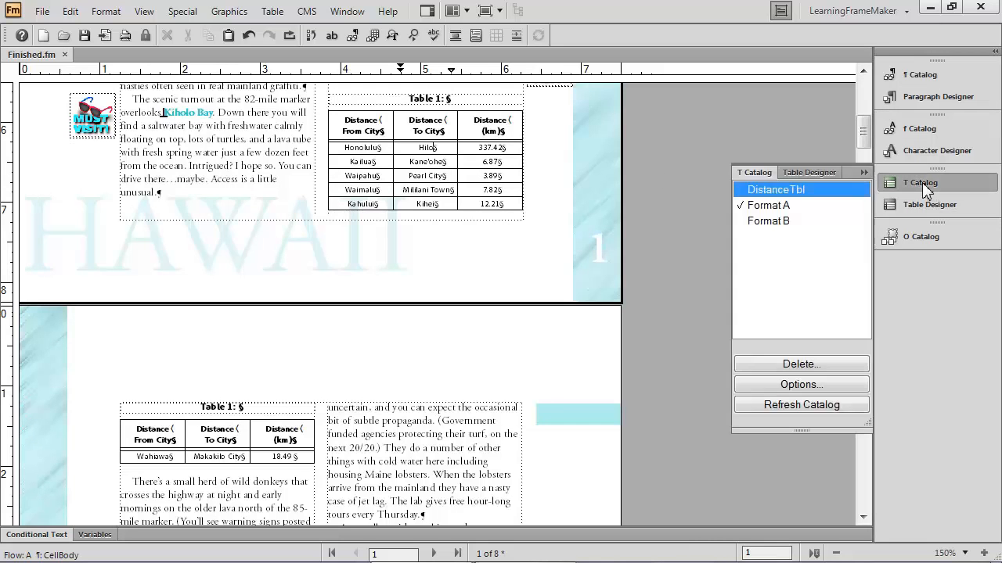
{"action": "left_click", "coordinate": [770, 223]}
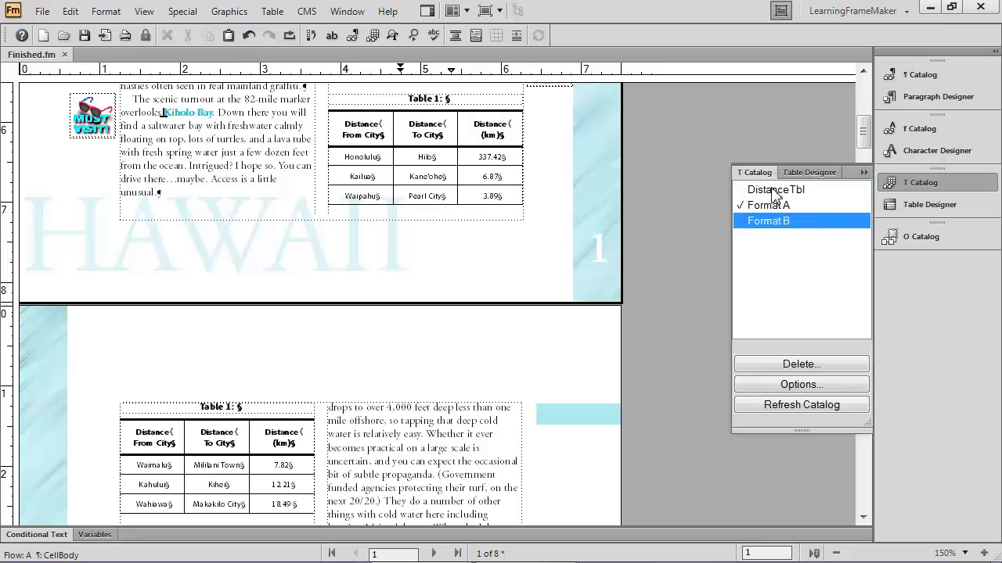
{"action": "left_click", "coordinate": [773, 191]}
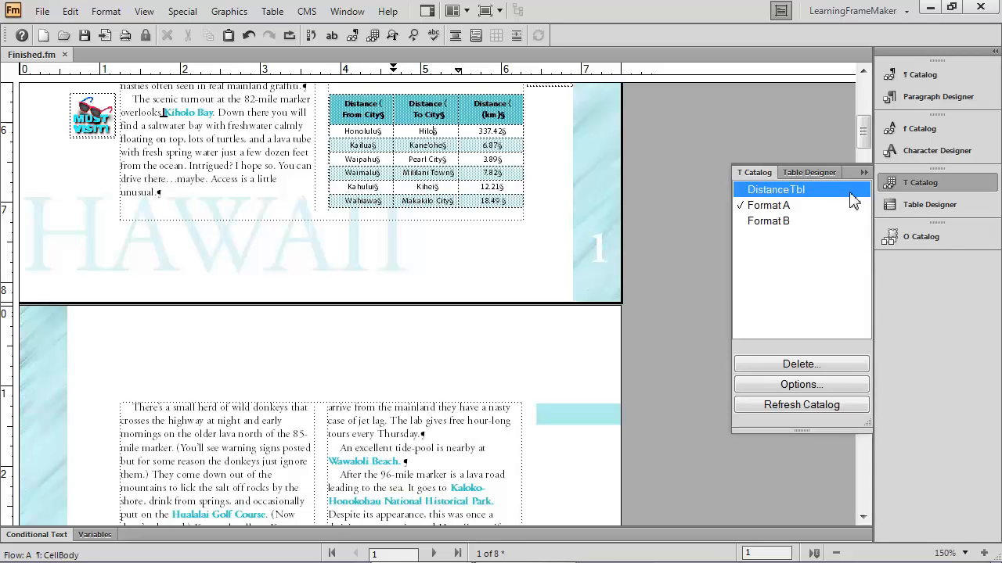
Step: Set the DistanceTbl format's heading and footing shading fill to 90% and update all tables that use it
{"action": "left_click", "coordinate": [918, 210]}
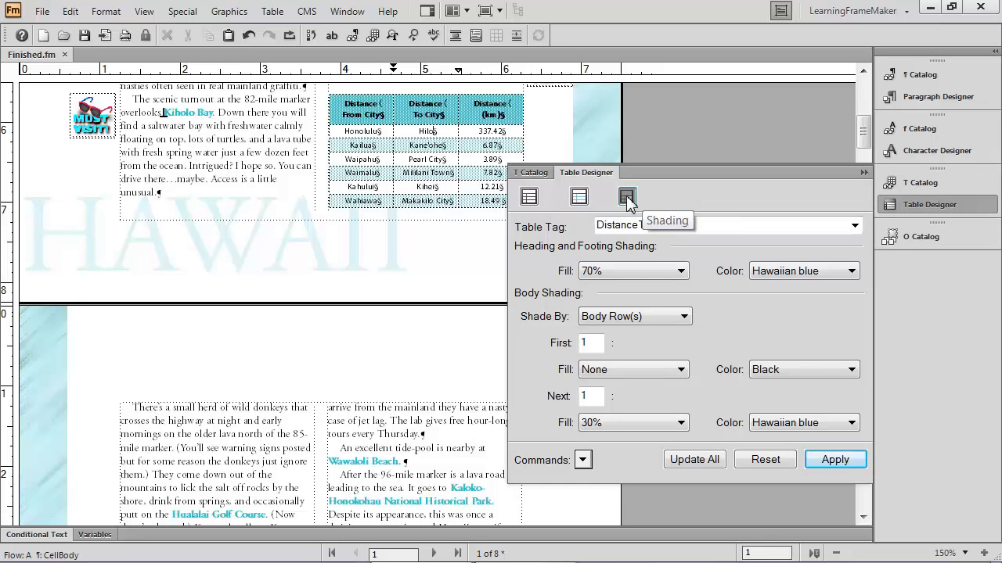
{"action": "left_click", "coordinate": [624, 281]}
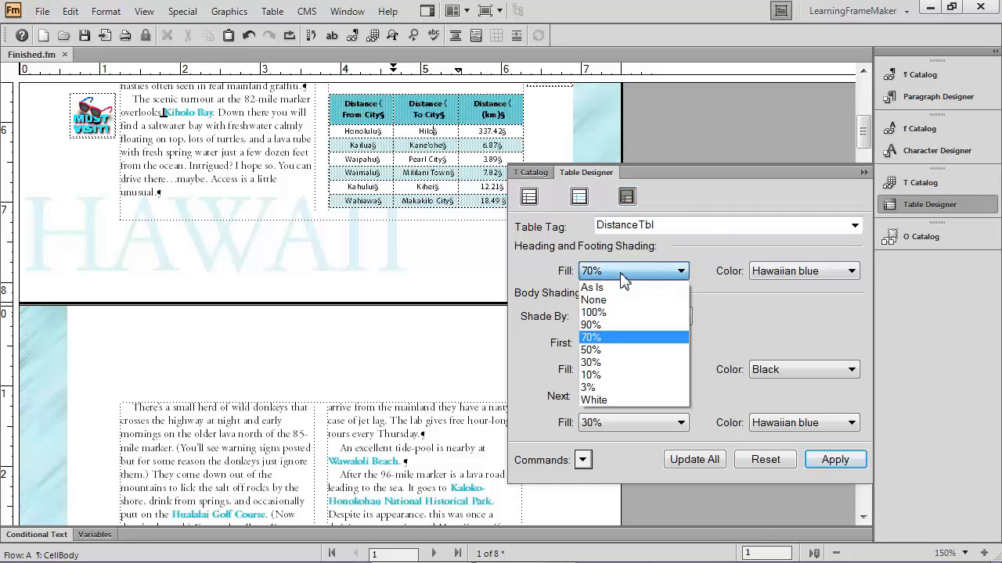
{"action": "left_click", "coordinate": [606, 324]}
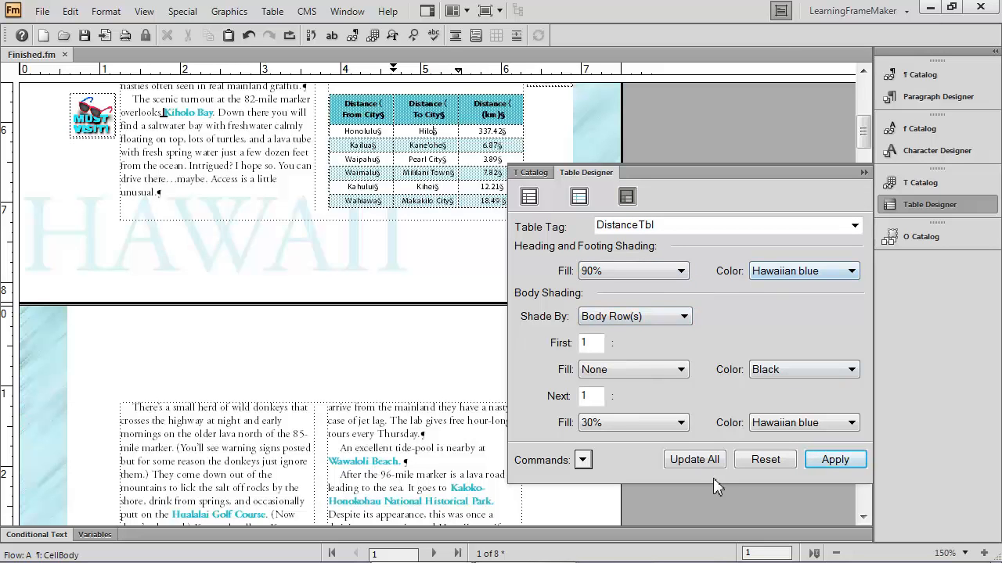
{"action": "left_click", "coordinate": [694, 460]}
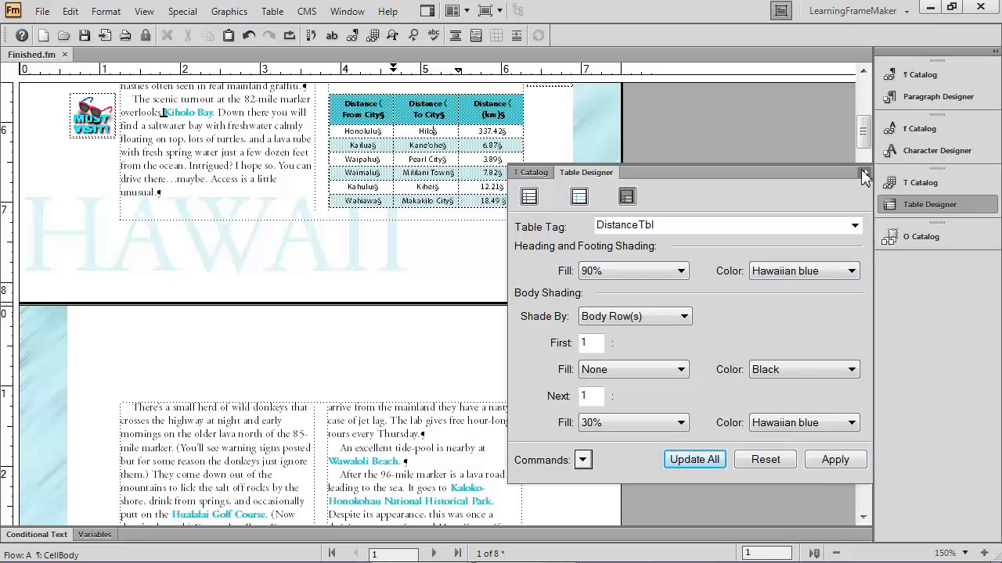
{"action": "left_click", "coordinate": [864, 173]}
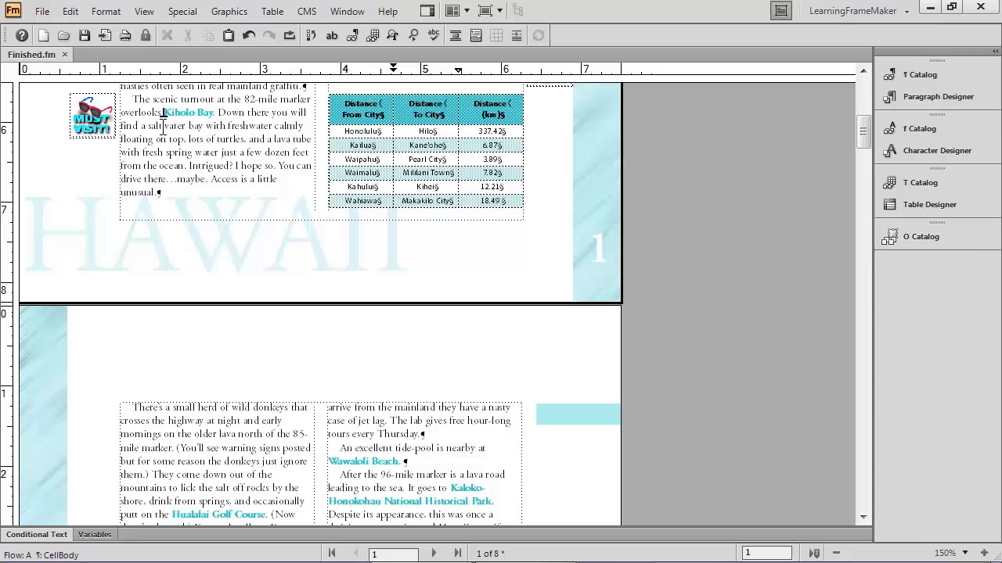
Step: Select the Must Visit icon's frame beside the Kiholo Bay paragraph on page 1 to check its object style
{"action": "scroll", "coordinate": [144, 136], "scroll_direction": "up", "scroll_amount": 2}
{"action": "scroll", "coordinate": [143, 137], "scroll_direction": "up", "scroll_amount": 2}
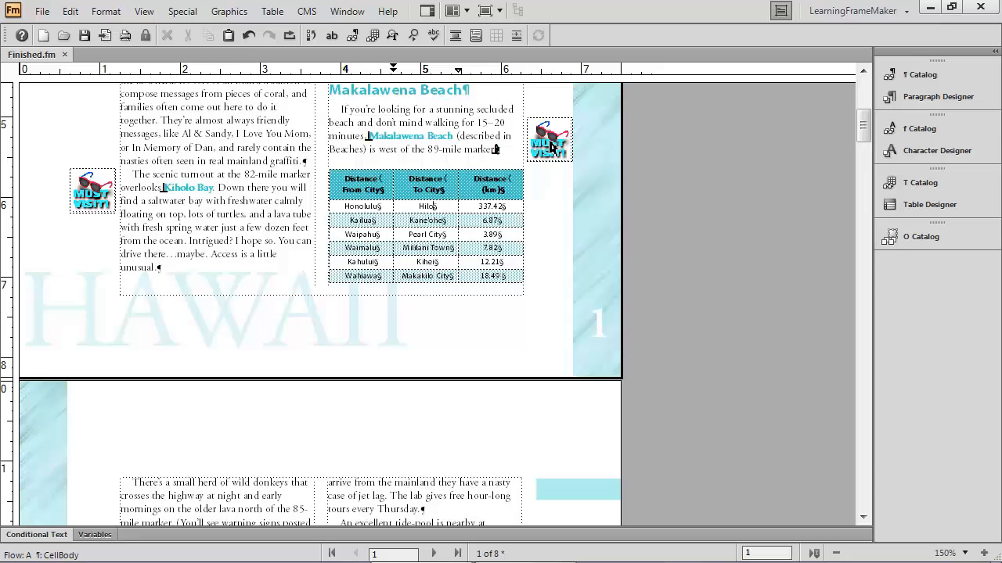
{"action": "left_click", "coordinate": [88, 221]}
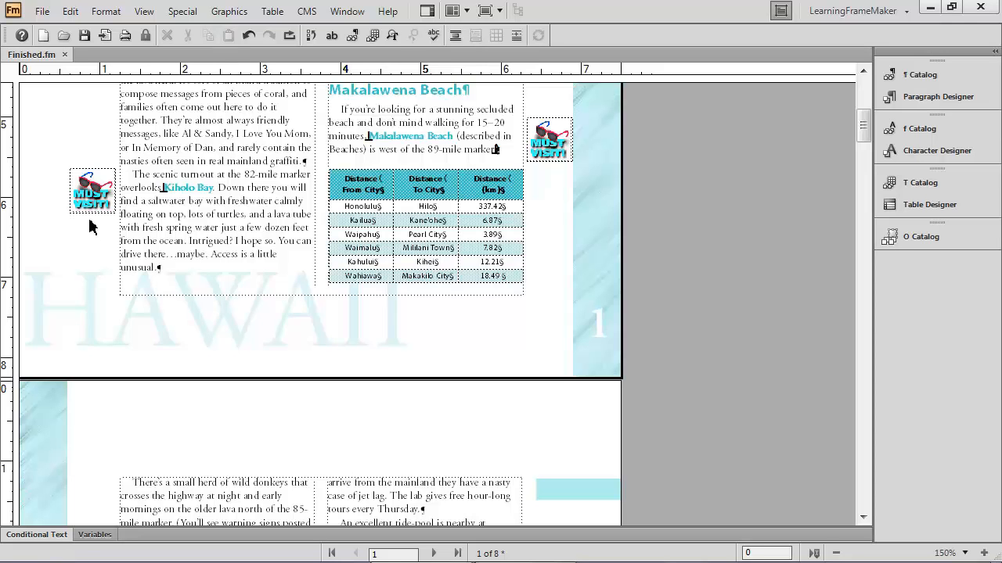
{"action": "left_click", "coordinate": [88, 212]}
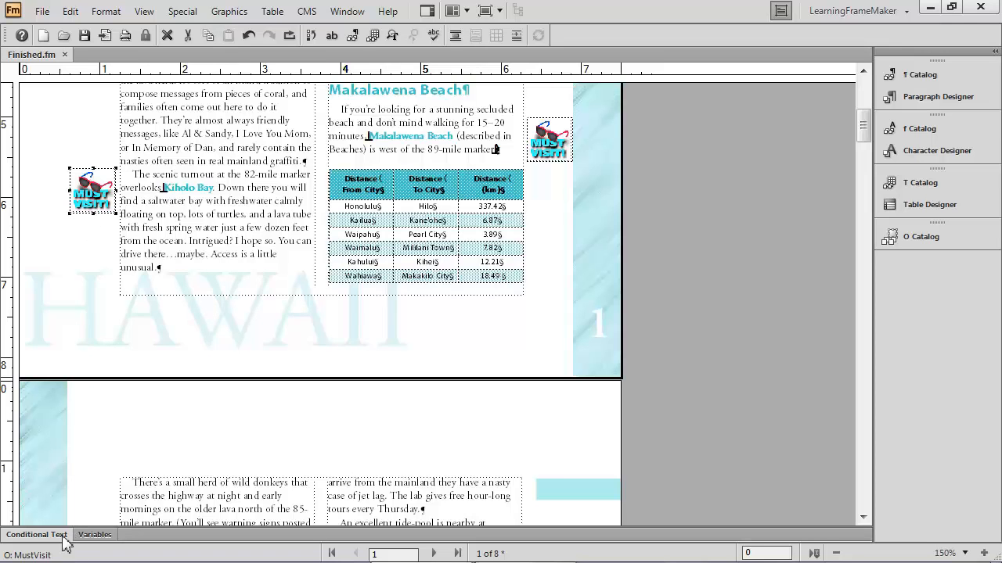
Step: Paste the Must Visit icon just before "Hualalai Golf Course" in the donkey paragraph on page 2
{"action": "left_click", "coordinate": [224, 478]}
{"action": "scroll", "coordinate": [225, 481], "scroll_direction": "down", "scroll_amount": 5}
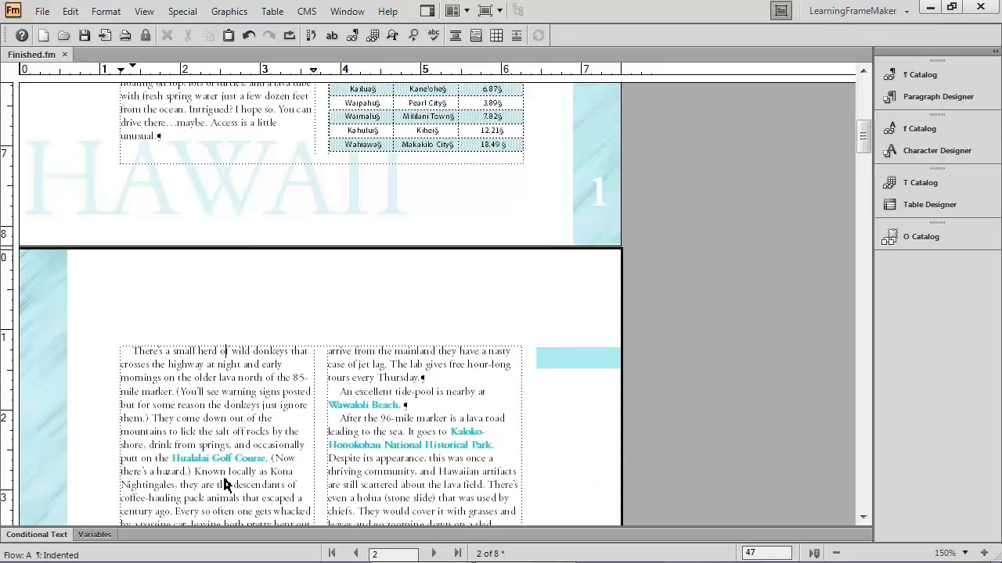
{"action": "scroll", "coordinate": [224, 483], "scroll_direction": "down", "scroll_amount": 2}
{"action": "left_click", "coordinate": [173, 328]}
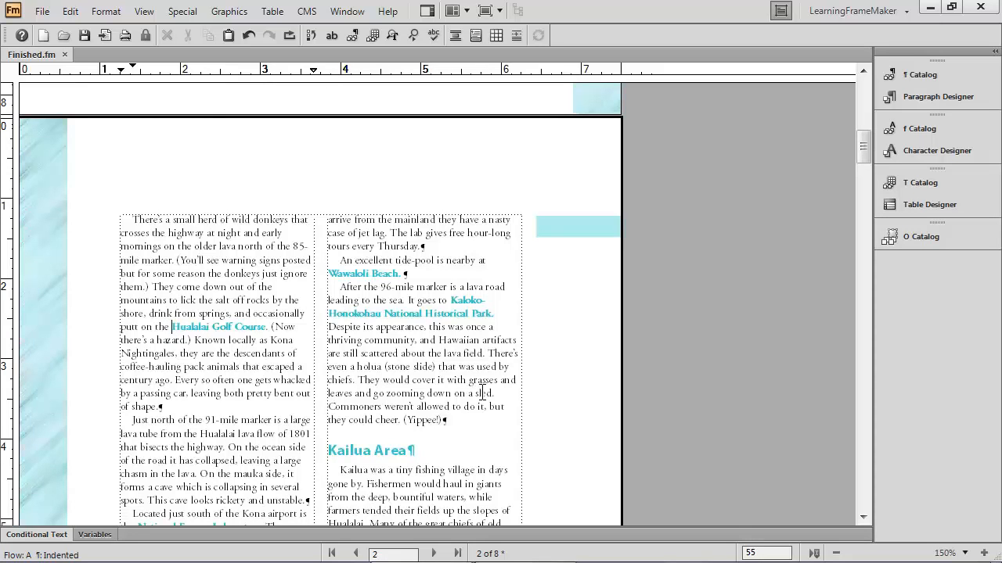
{"action": "key", "text": "ctrl+v"}
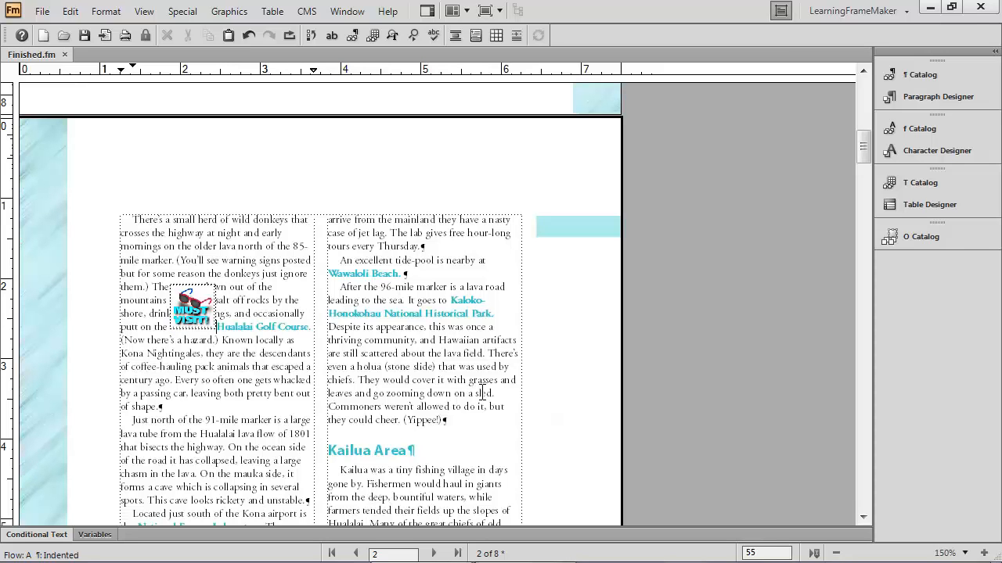
Step: Apply the MustVisit object style to the icon frame pasted before "Hualalai Golf Course"
{"action": "left_click", "coordinate": [204, 335]}
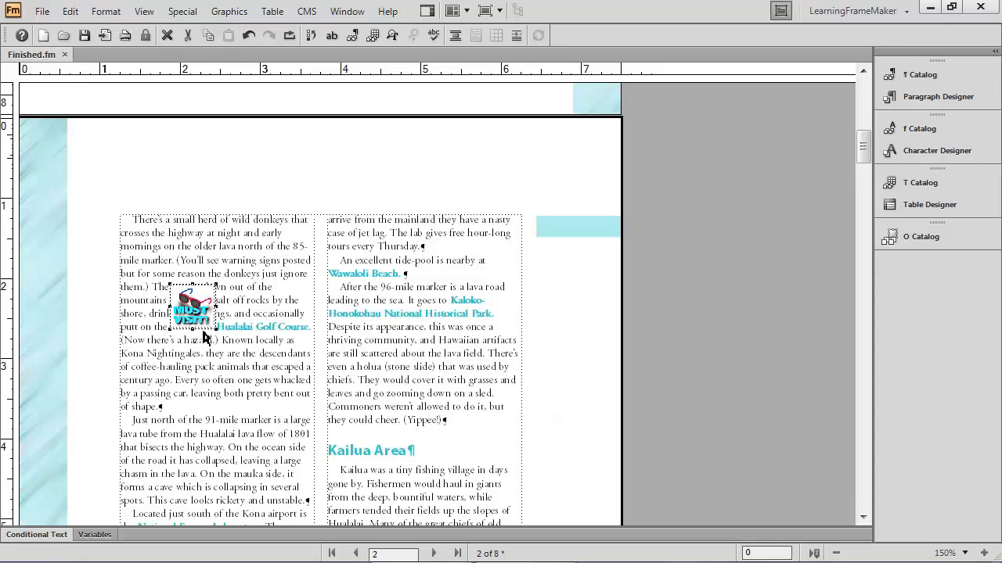
{"action": "left_click", "coordinate": [948, 243]}
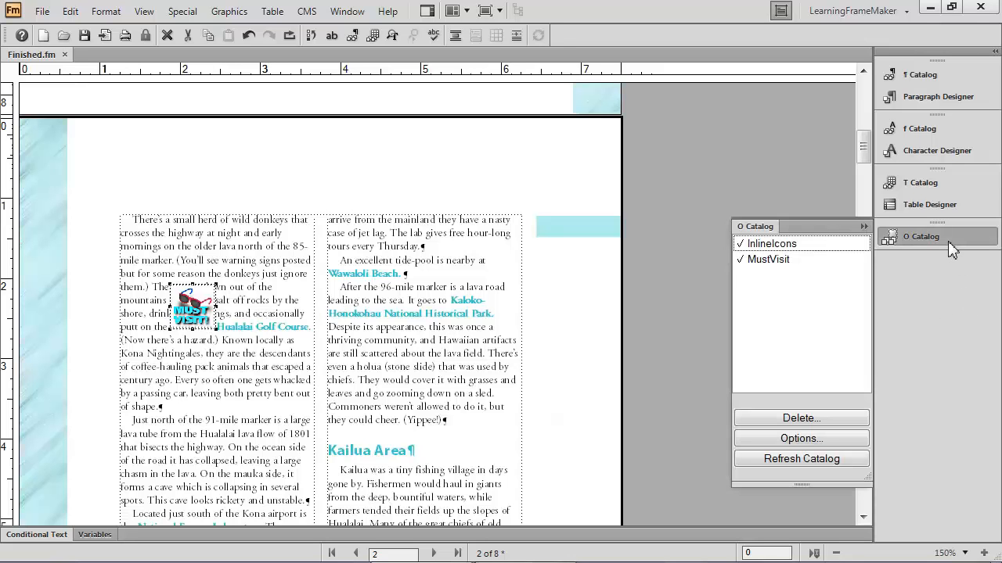
{"action": "left_click", "coordinate": [775, 259]}
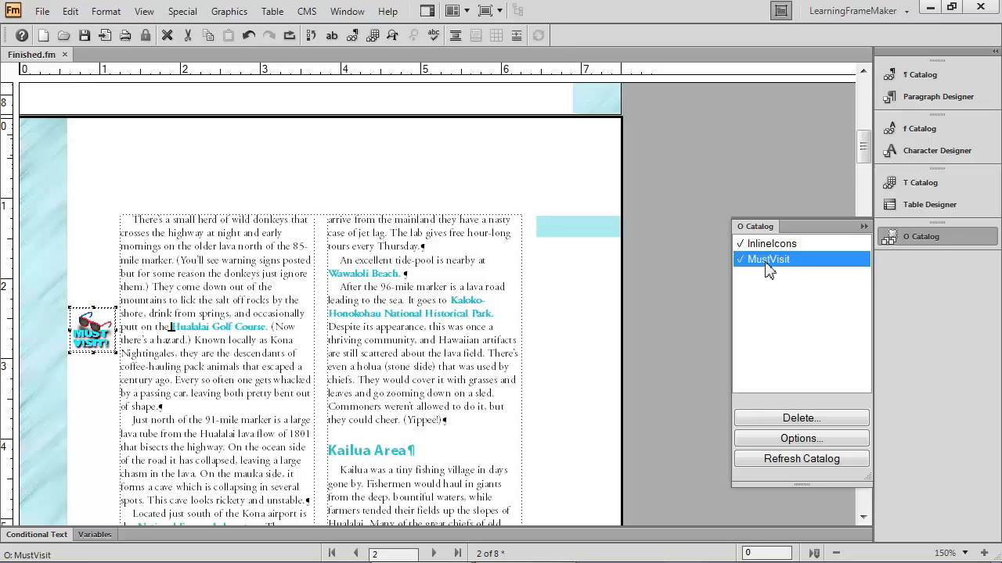
Step: Hide the document's borders and examine how the Must Visit icons look in the side margins
{"action": "left_click", "coordinate": [140, 12]}
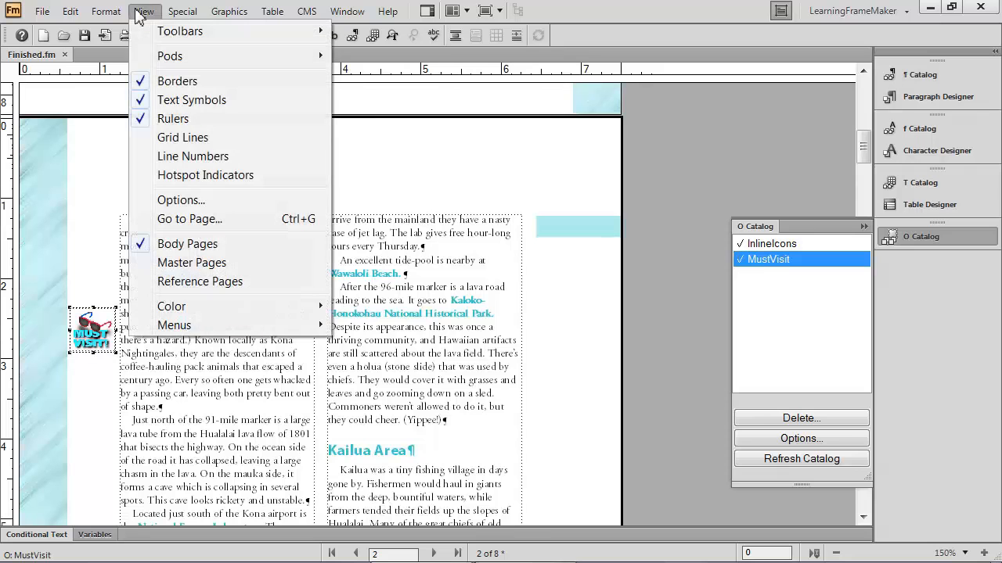
{"action": "left_click", "coordinate": [168, 83]}
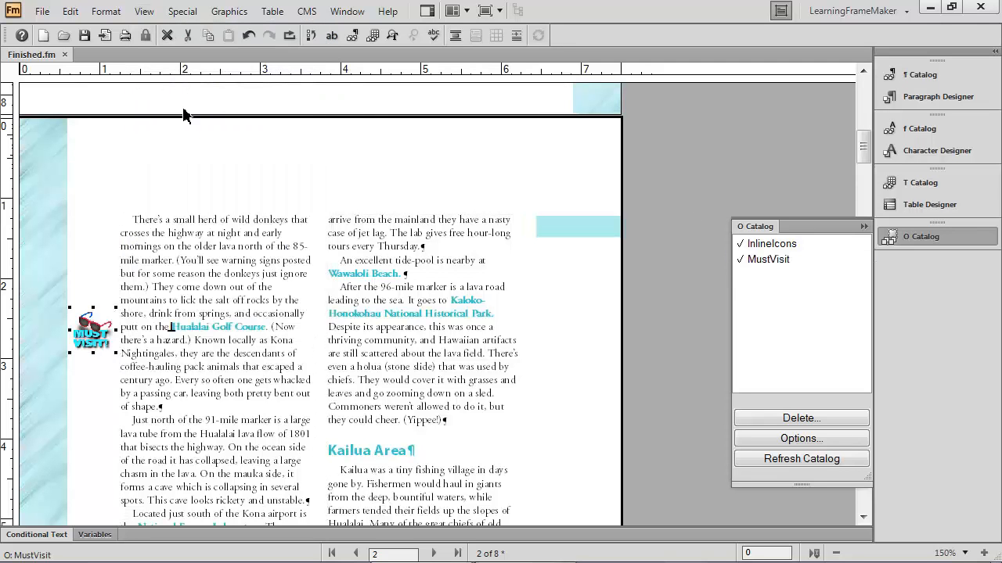
{"action": "scroll", "coordinate": [196, 128], "scroll_direction": "up", "scroll_amount": 5}
{"action": "scroll", "coordinate": [196, 127], "scroll_direction": "down", "scroll_amount": 4}
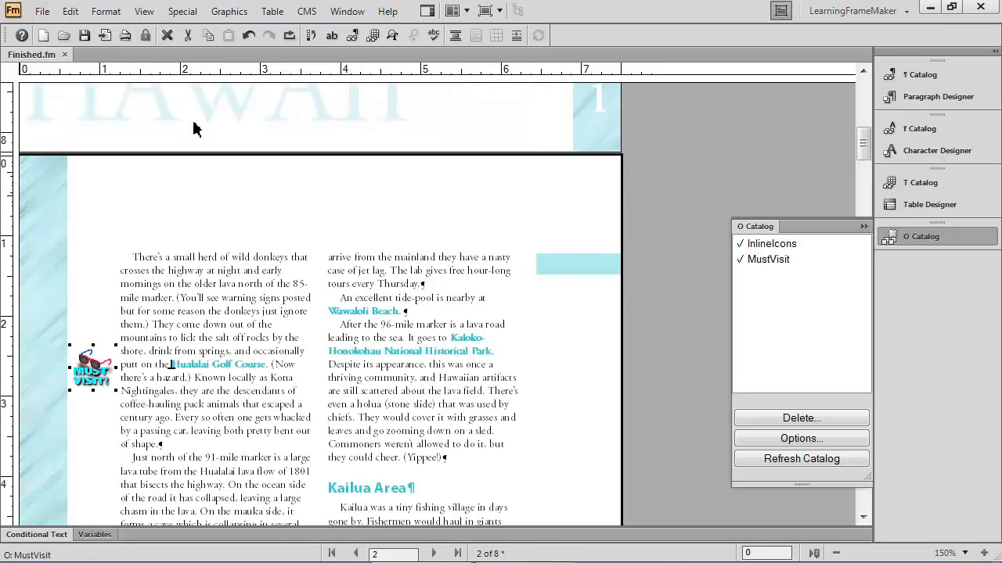
Step: Give the MustVisit object style a solid pen pattern for its stroke in the Object Style Designer
{"action": "left_click", "coordinate": [228, 13]}
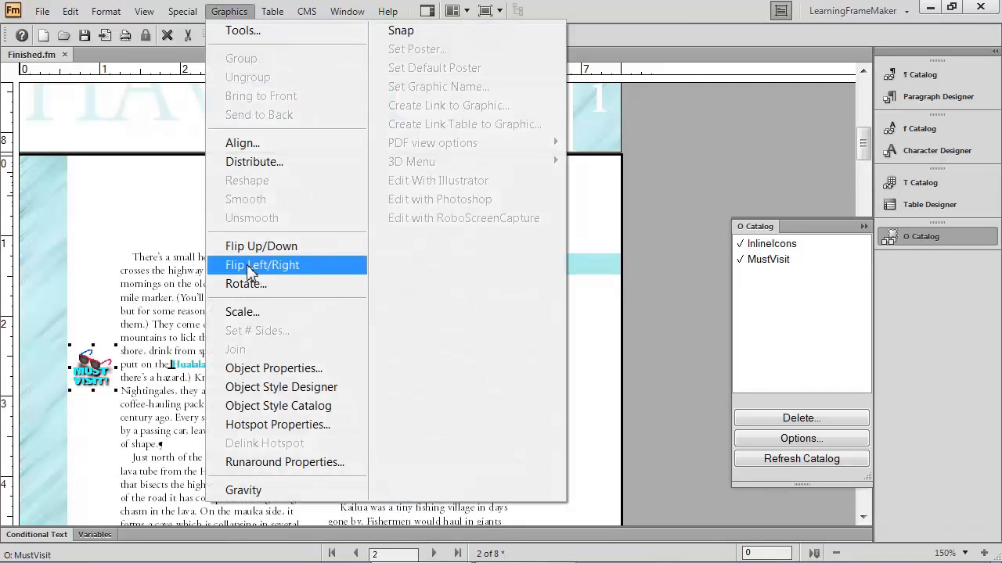
{"action": "left_click", "coordinate": [264, 394]}
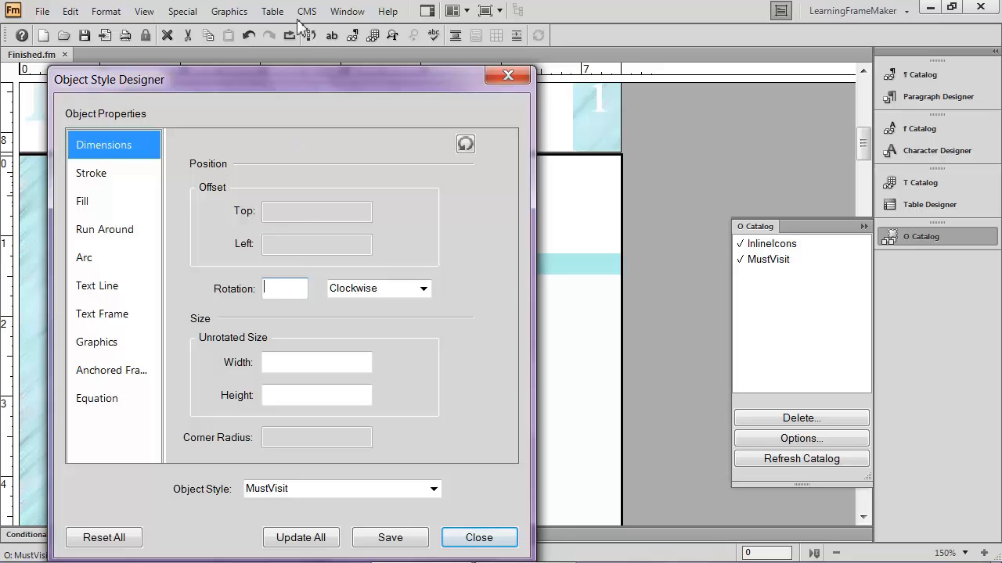
{"action": "left_click_drag", "start_coordinate": [314, 81], "coordinate": [342, 22]}
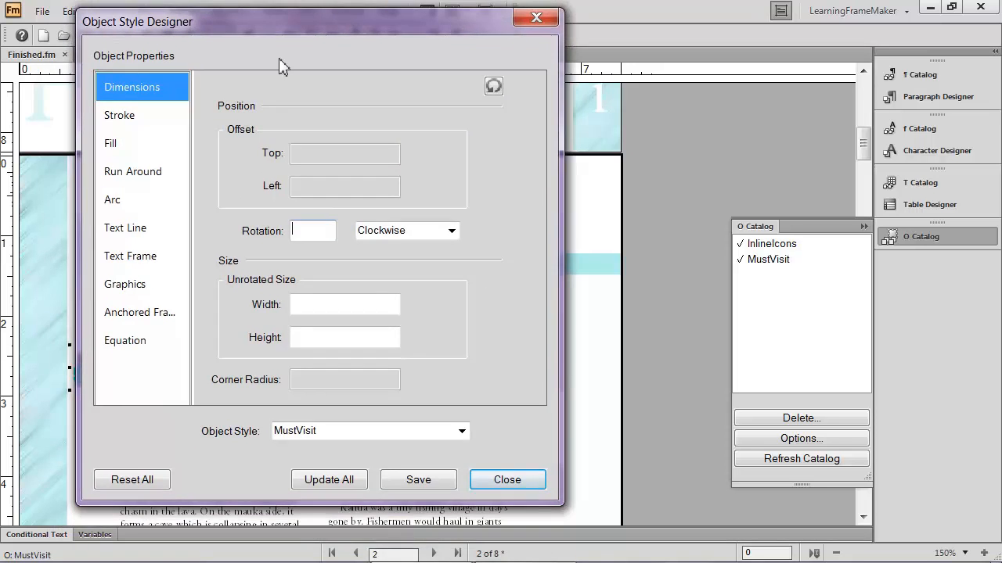
{"action": "left_click", "coordinate": [119, 115]}
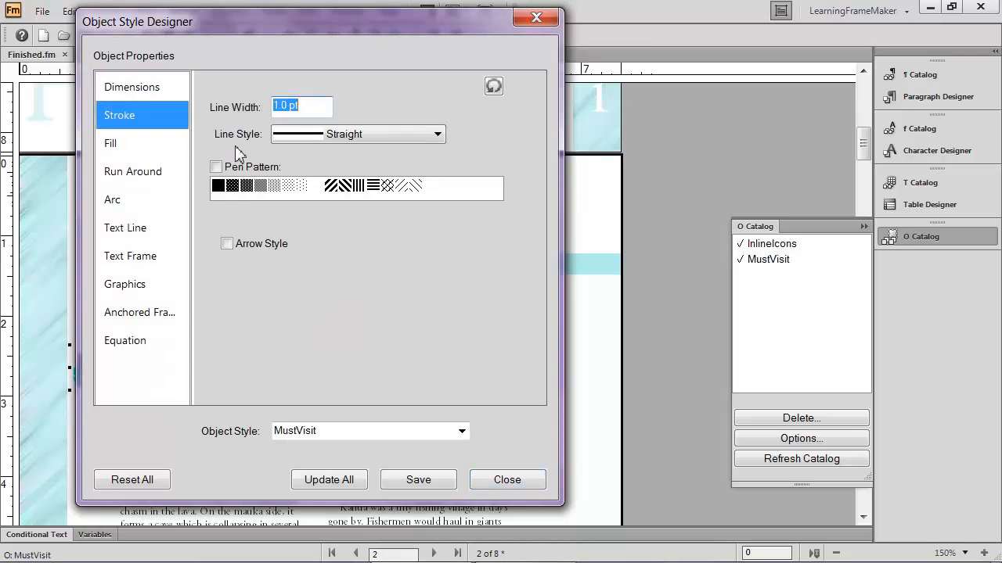
{"action": "left_click", "coordinate": [216, 188]}
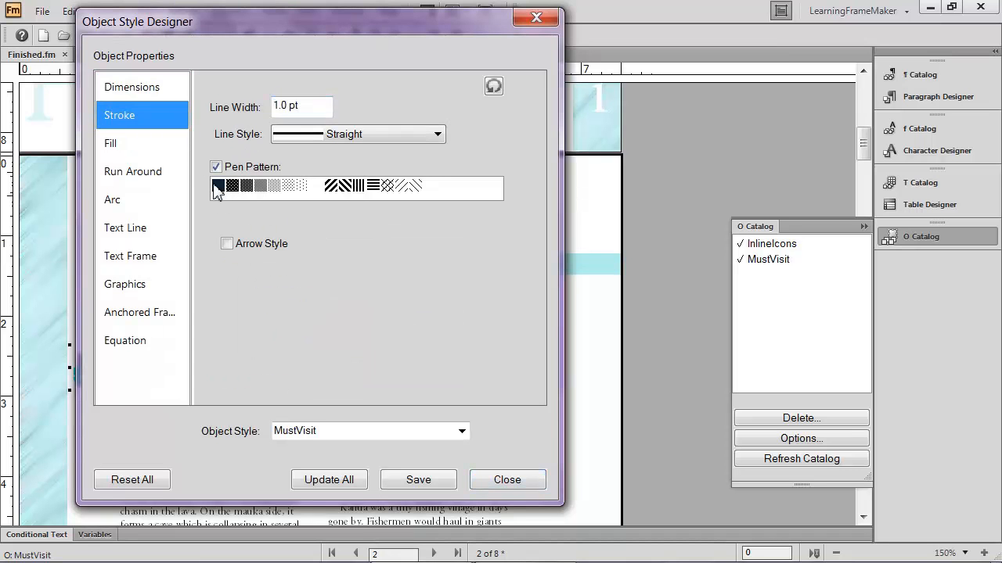
Step: Set the MustVisit object style's color to Hawaiian blue with a solid fill pattern, update all objects using it, and check the icons on both pages
{"action": "left_click", "coordinate": [159, 155]}
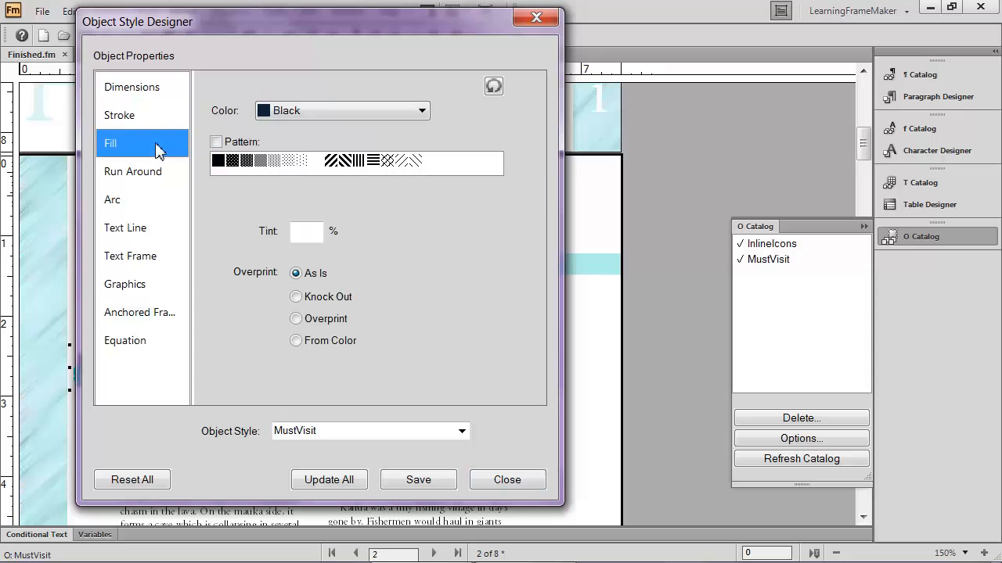
{"action": "left_click", "coordinate": [265, 111]}
{"action": "left_click_drag", "start_coordinate": [440, 167], "coordinate": [440, 234]}
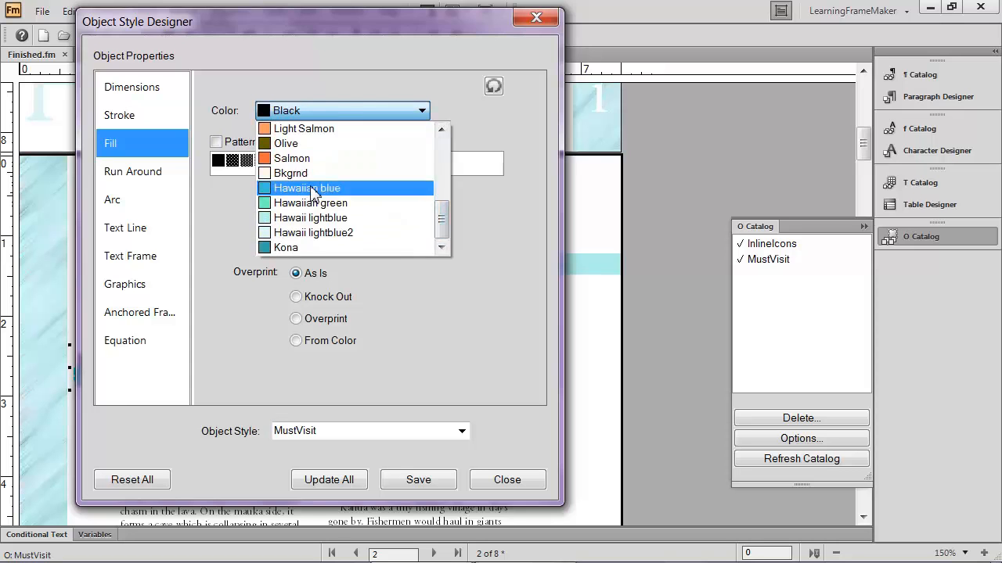
{"action": "left_click", "coordinate": [301, 189]}
{"action": "left_click", "coordinate": [219, 164]}
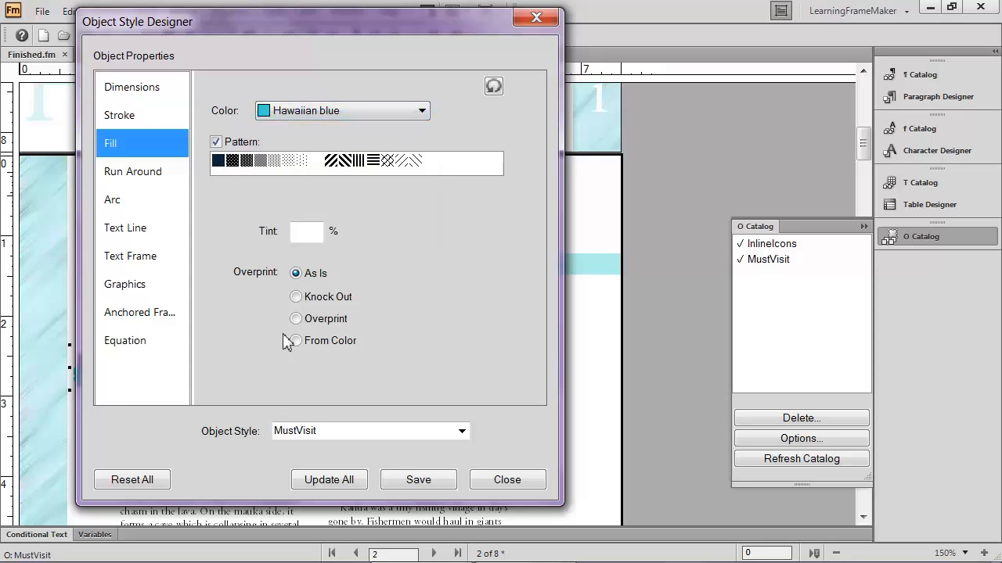
{"action": "left_click", "coordinate": [324, 482]}
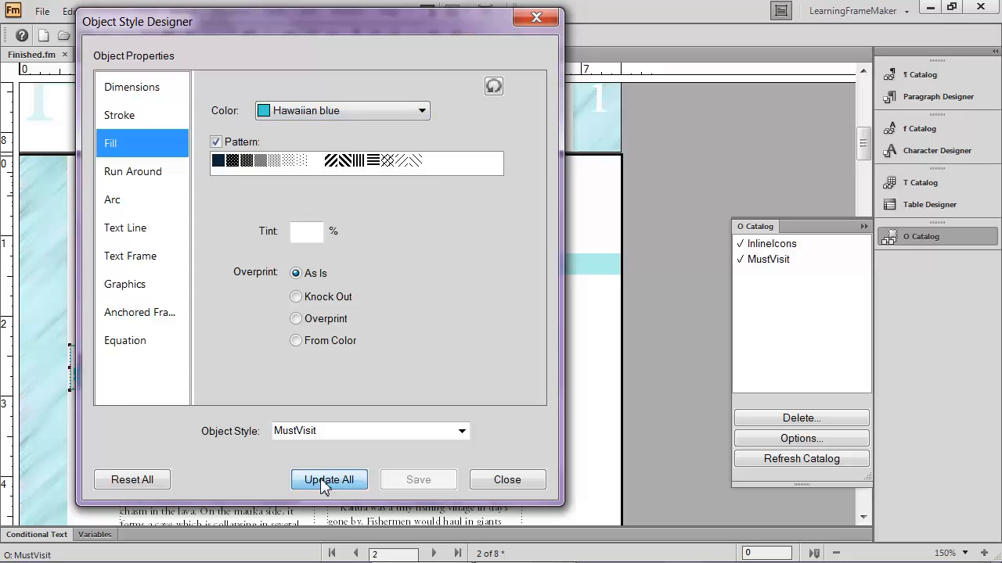
{"action": "left_click", "coordinate": [507, 480]}
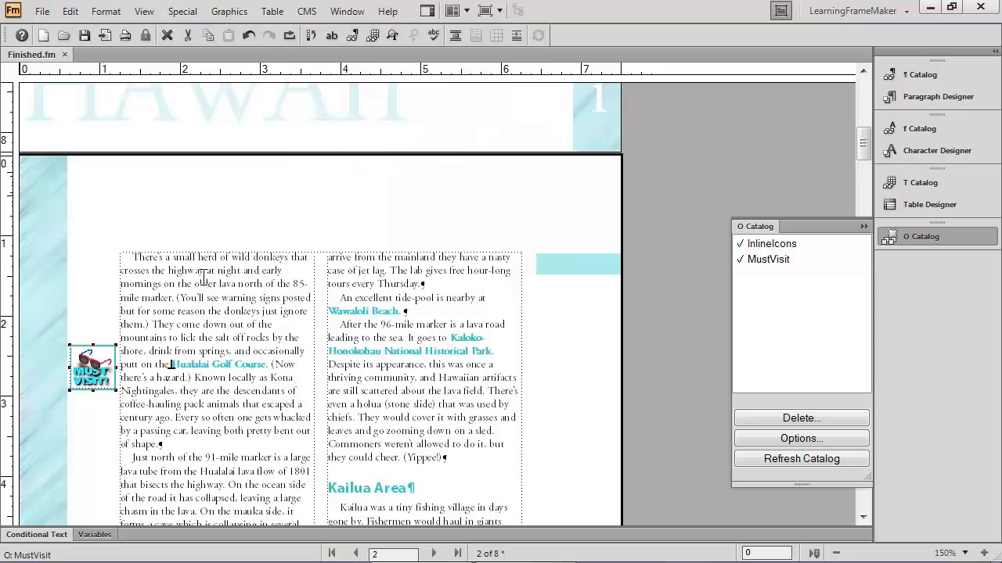
{"action": "scroll", "coordinate": [231, 259], "scroll_direction": "up", "scroll_amount": 6}
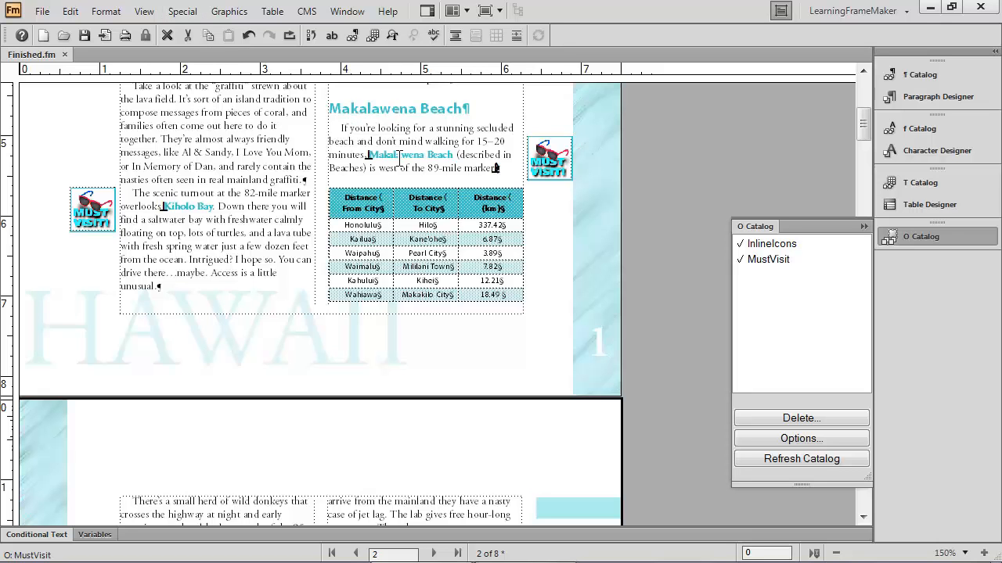
{"action": "scroll", "coordinate": [398, 158], "scroll_direction": "down", "scroll_amount": 1}
{"action": "scroll", "coordinate": [399, 158], "scroll_direction": "down", "scroll_amount": 5}
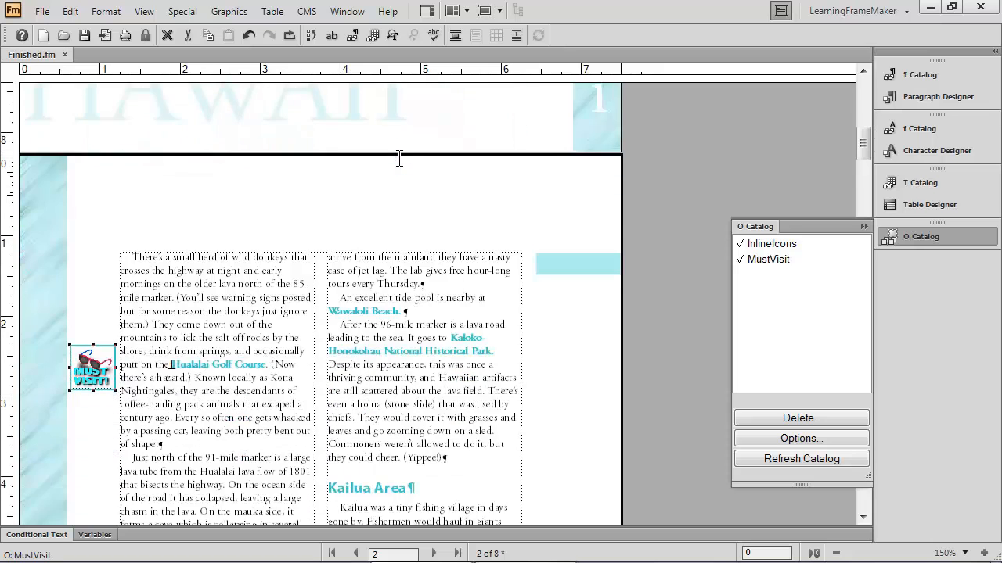
{"action": "scroll", "coordinate": [399, 158], "scroll_direction": "down", "scroll_amount": 1}
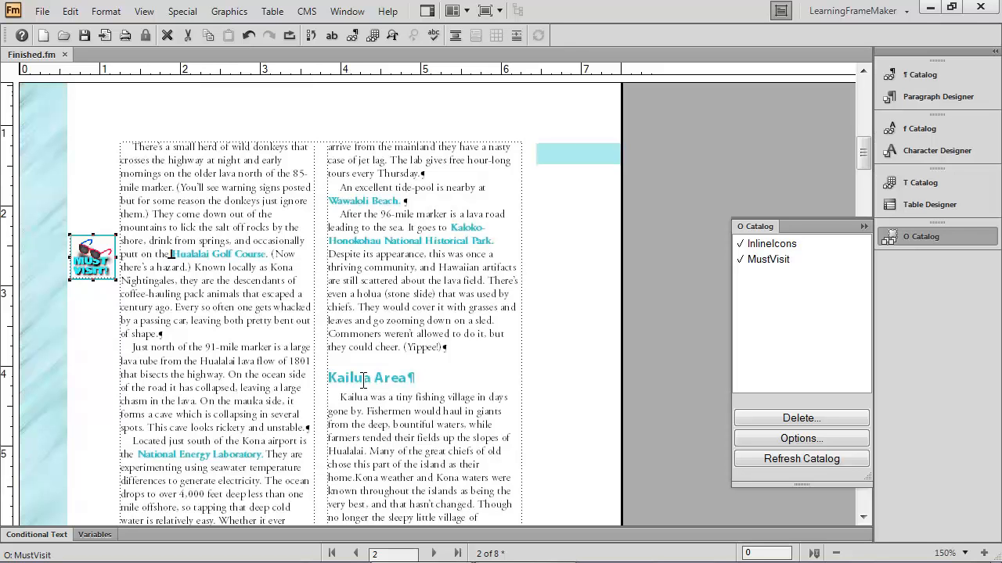
Step: Set the color of the "Kailua-Kona Sights" title's ChapterName paragraph format to Hawaiian blue and update all paragraphs using it
{"action": "scroll", "coordinate": [363, 381], "scroll_direction": "up", "scroll_amount": 8}
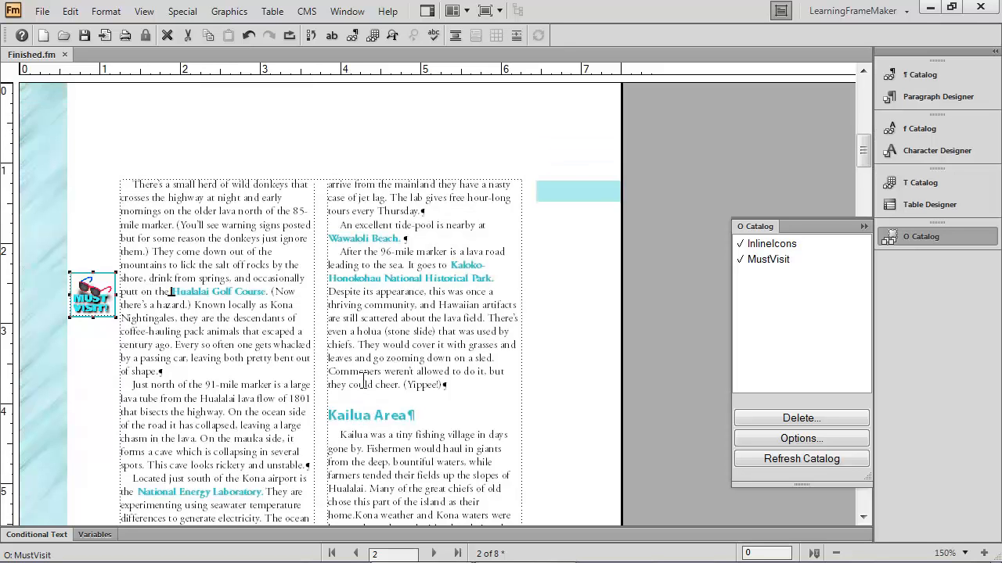
{"action": "scroll", "coordinate": [363, 381], "scroll_direction": "up", "scroll_amount": 7}
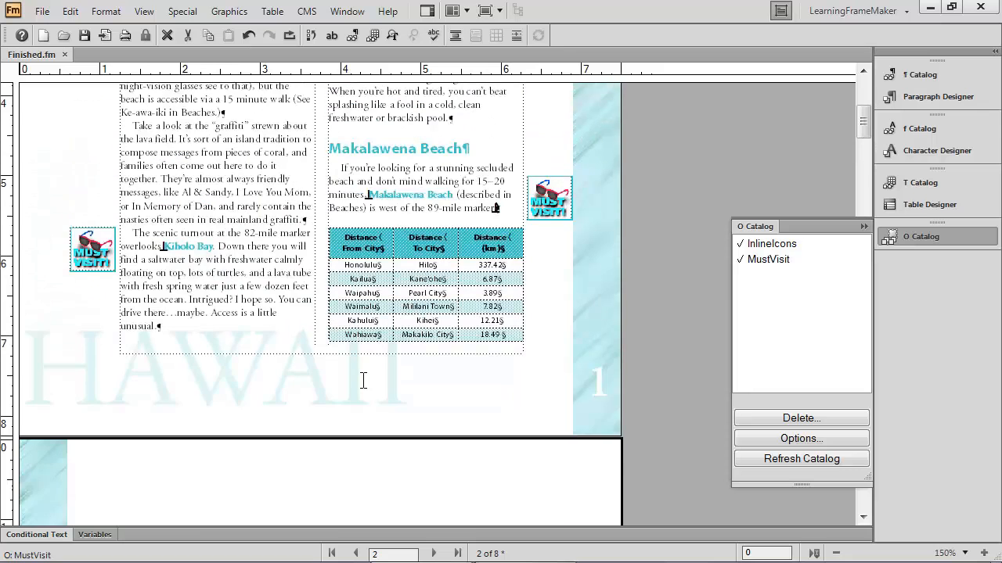
{"action": "scroll", "coordinate": [363, 381], "scroll_direction": "up", "scroll_amount": 2}
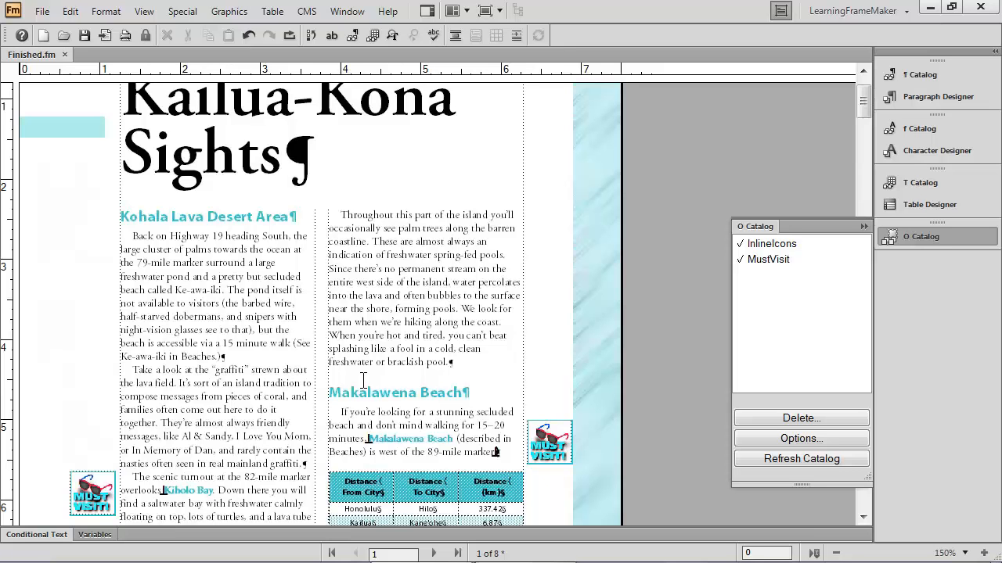
{"action": "left_click", "coordinate": [252, 116]}
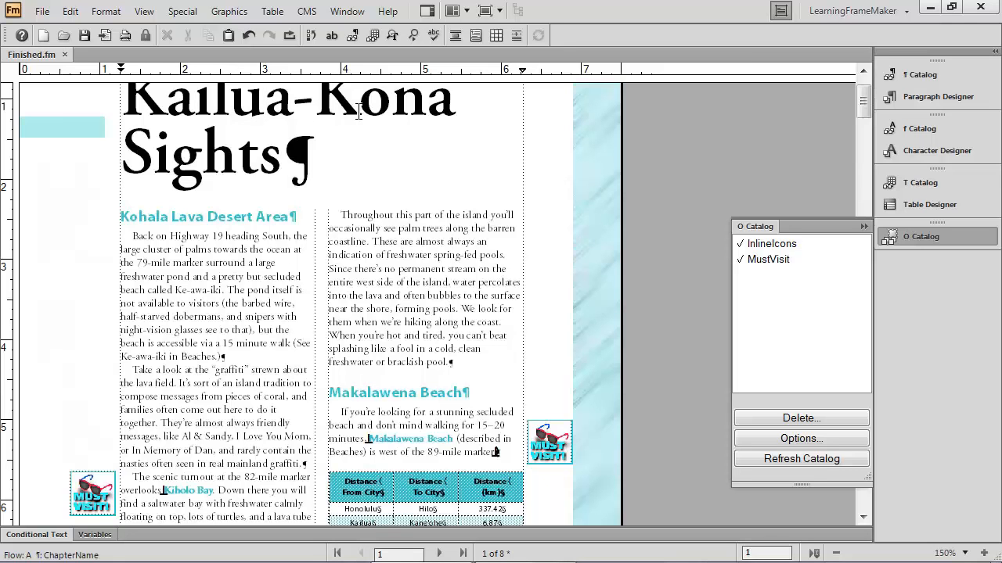
{"action": "left_click", "coordinate": [938, 97]}
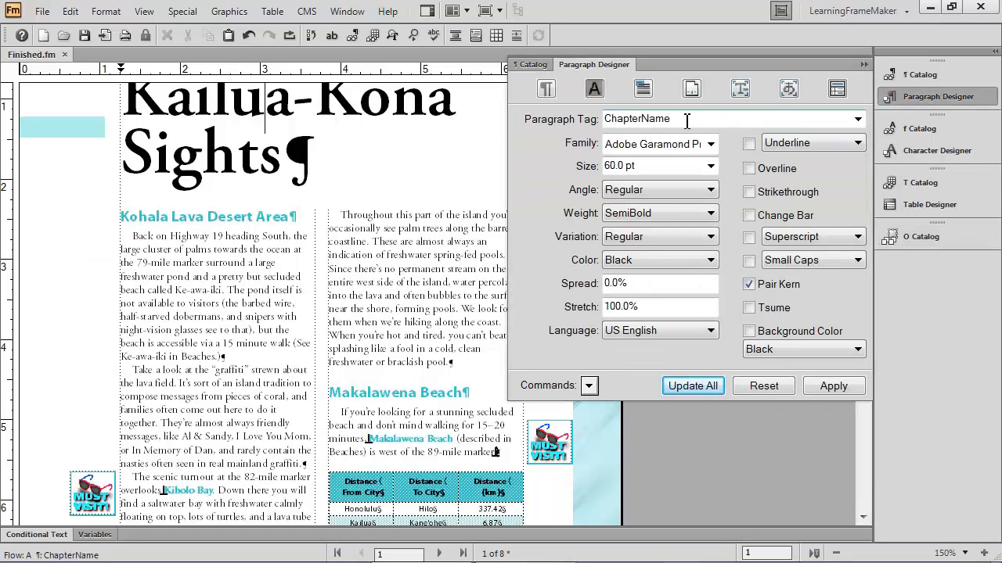
{"action": "left_click", "coordinate": [642, 261]}
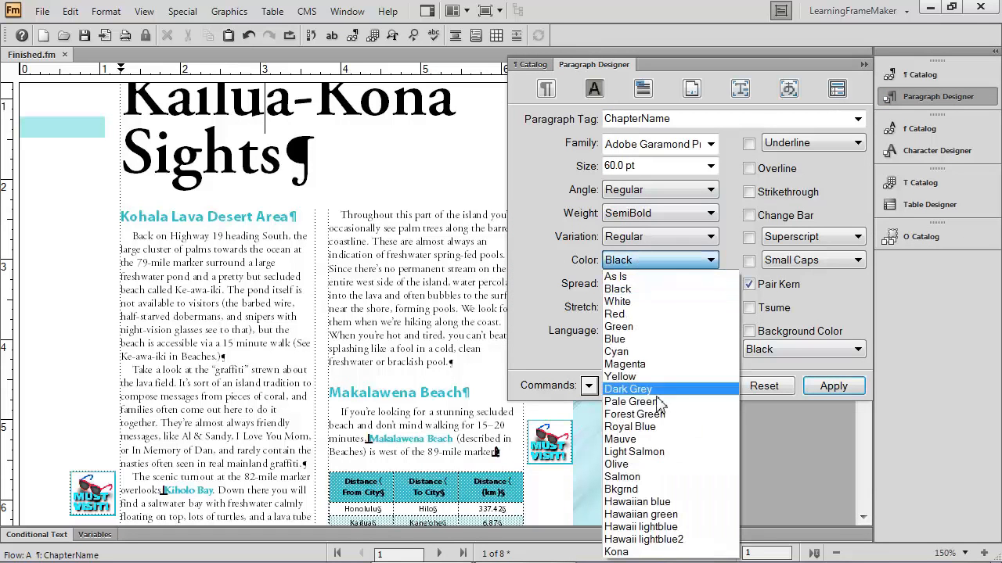
{"action": "left_click", "coordinate": [664, 502]}
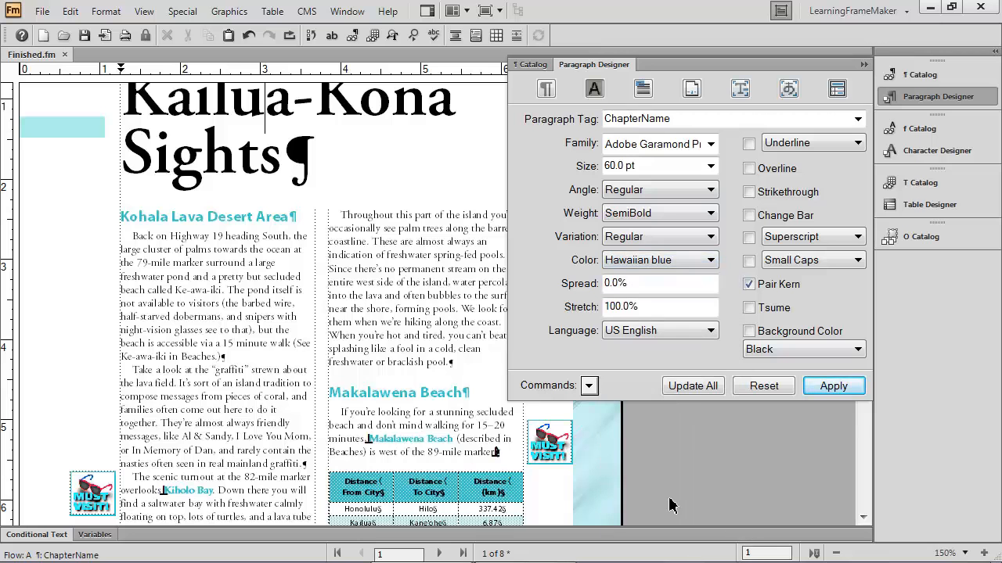
{"action": "left_click", "coordinate": [693, 387]}
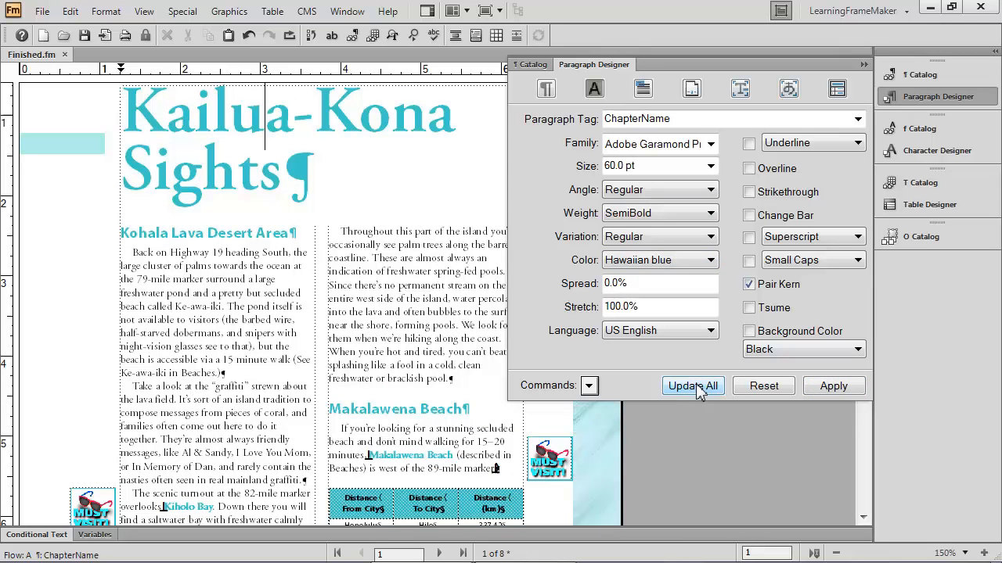